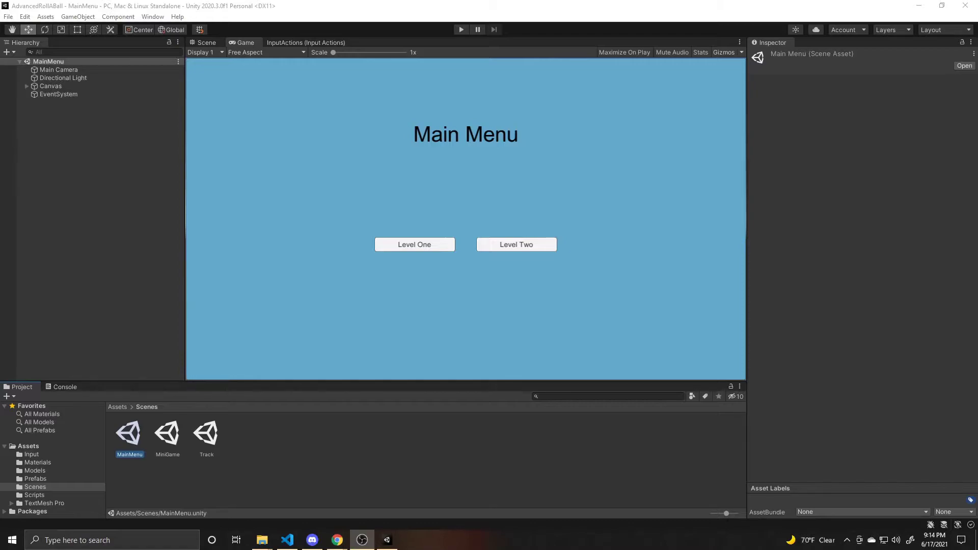
Step: Make a new Assets folder named Sounds and drag the MenuSong and PopSound files into it
{"action": "left_click", "coordinate": [49, 447]}
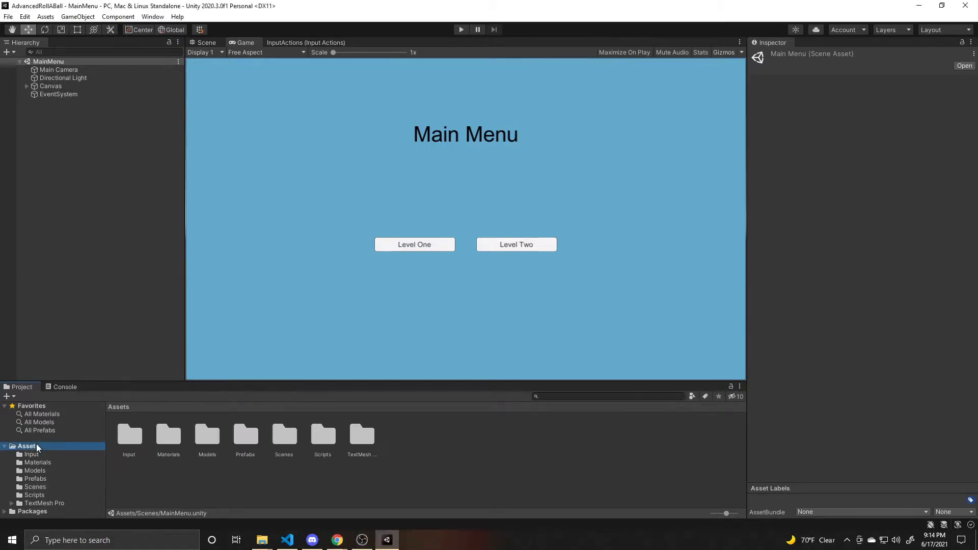
{"action": "right_click", "coordinate": [427, 447]}
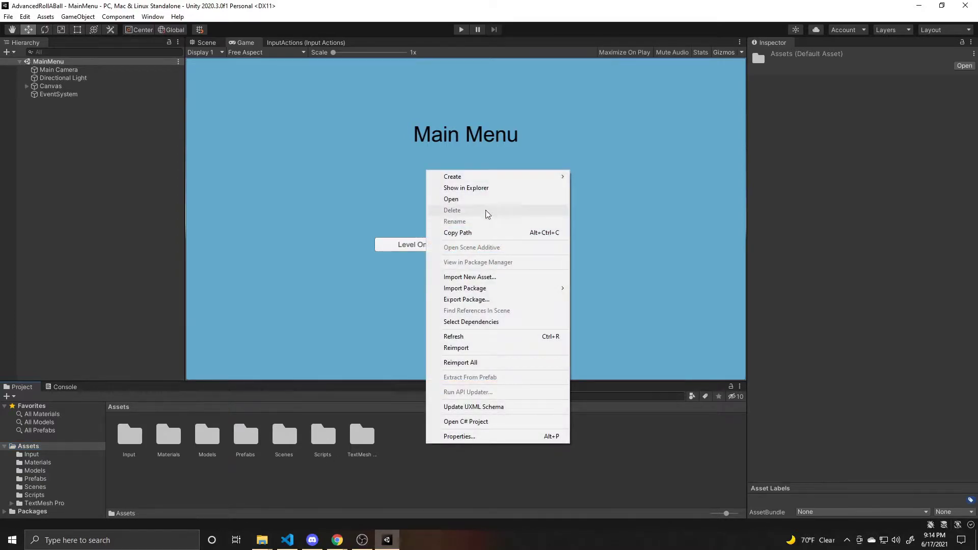
{"action": "mouse_move", "coordinate": [481, 176]}
{"action": "left_click", "coordinate": [601, 137]}
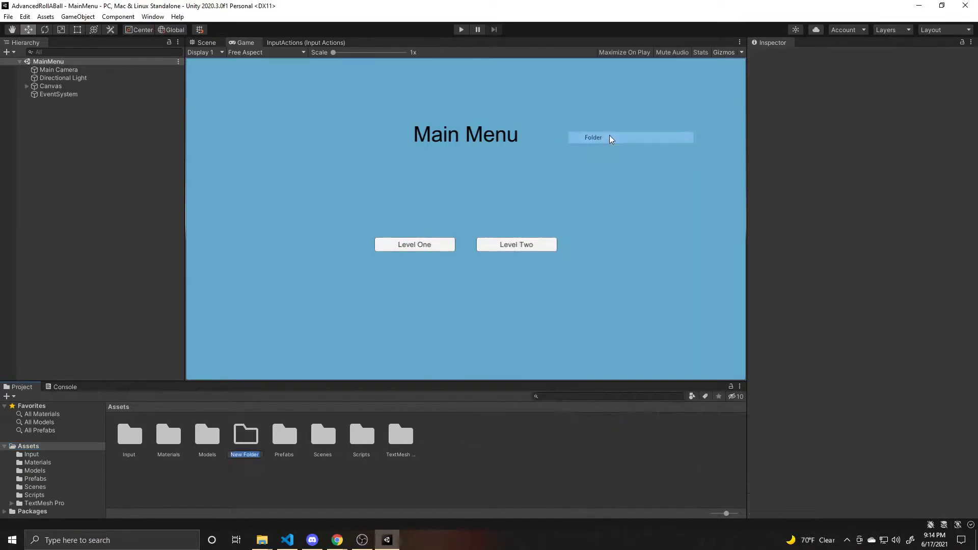
{"action": "type", "text": "Sounds"}
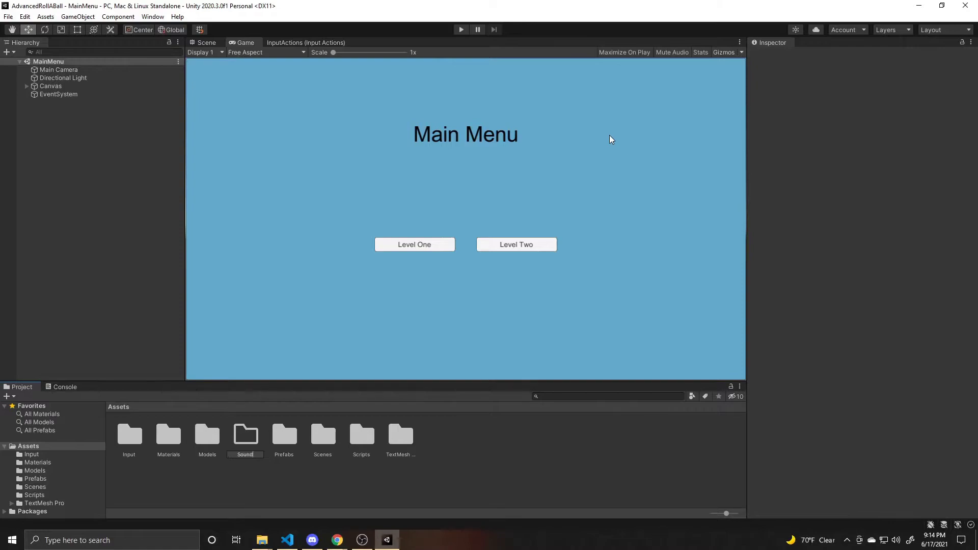
{"action": "key", "text": "Return"}
{"action": "double_click", "coordinate": [367, 437]}
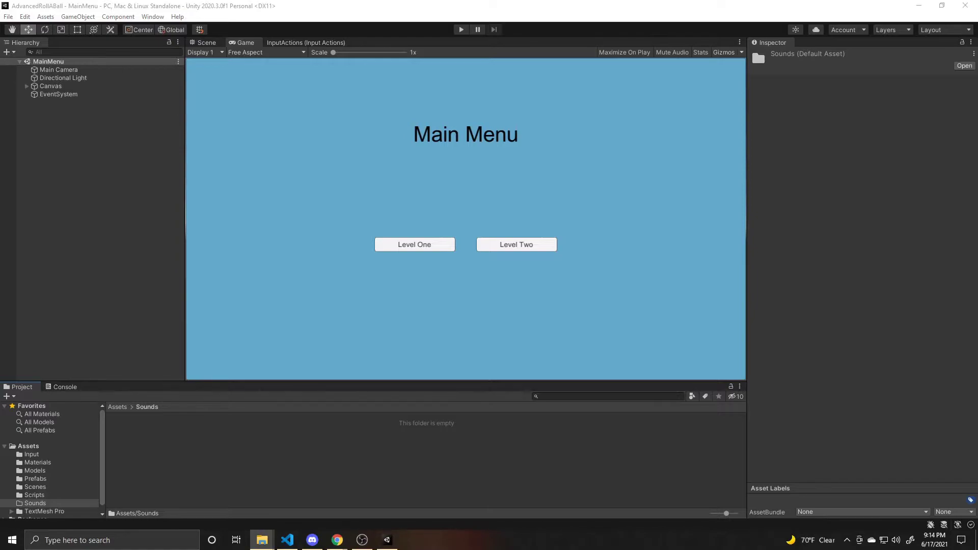
{"action": "left_click_drag", "start_coordinate": [0, 324], "coordinate": [234, 478]}
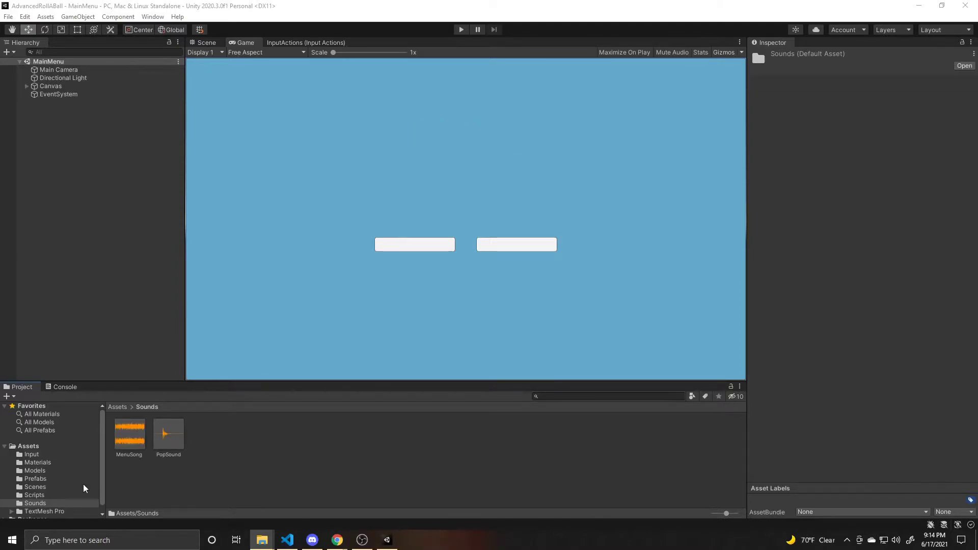
Step: Add an Audio Source to the menu's Main Camera with MenuSong as its clip and Loop ticked
{"action": "left_click", "coordinate": [79, 70]}
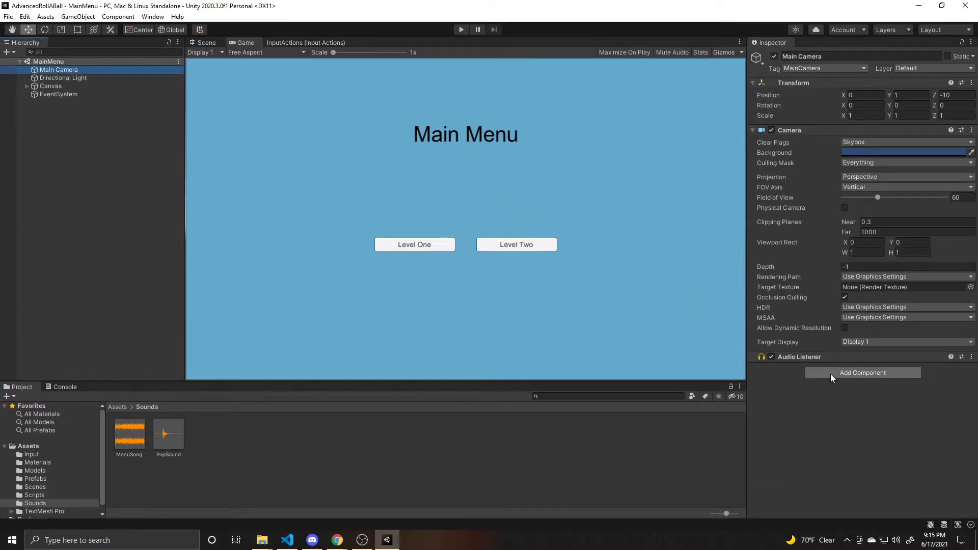
{"action": "left_click", "coordinate": [830, 374]}
{"action": "key", "text": "Return"}
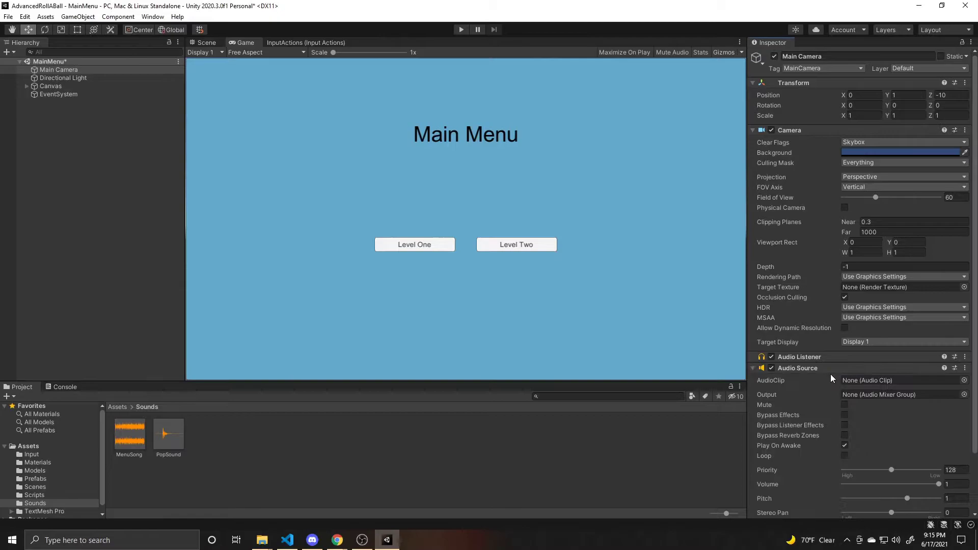
{"action": "scroll", "coordinate": [831, 377], "scroll_direction": "down", "scroll_amount": 3}
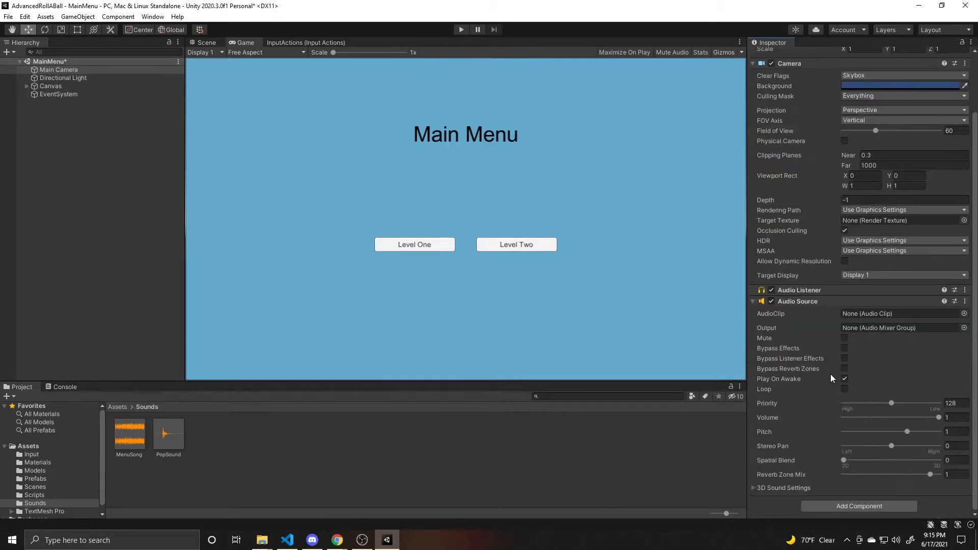
{"action": "left_click", "coordinate": [964, 314]}
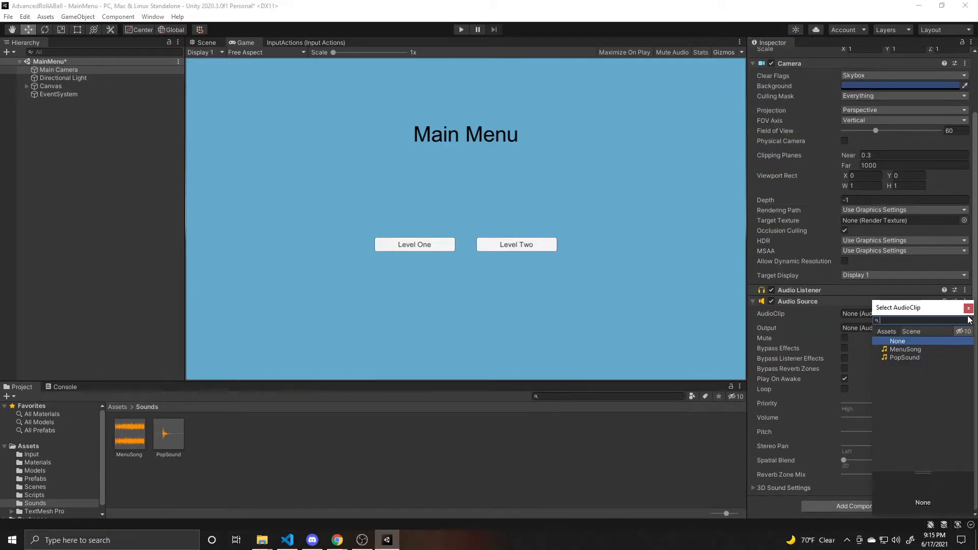
{"action": "double_click", "coordinate": [912, 350]}
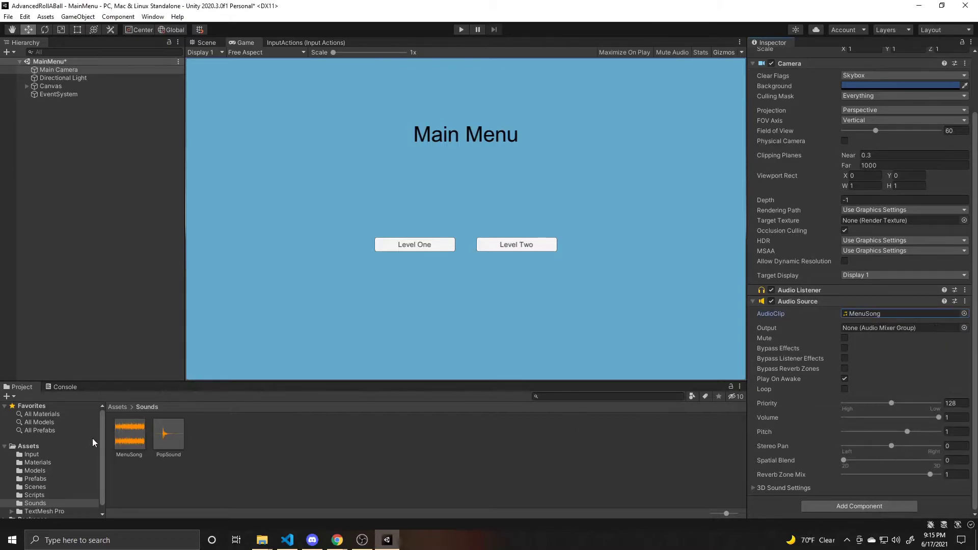
{"action": "left_click_drag", "start_coordinate": [127, 438], "coordinate": [876, 315]}
{"action": "left_click", "coordinate": [844, 389]}
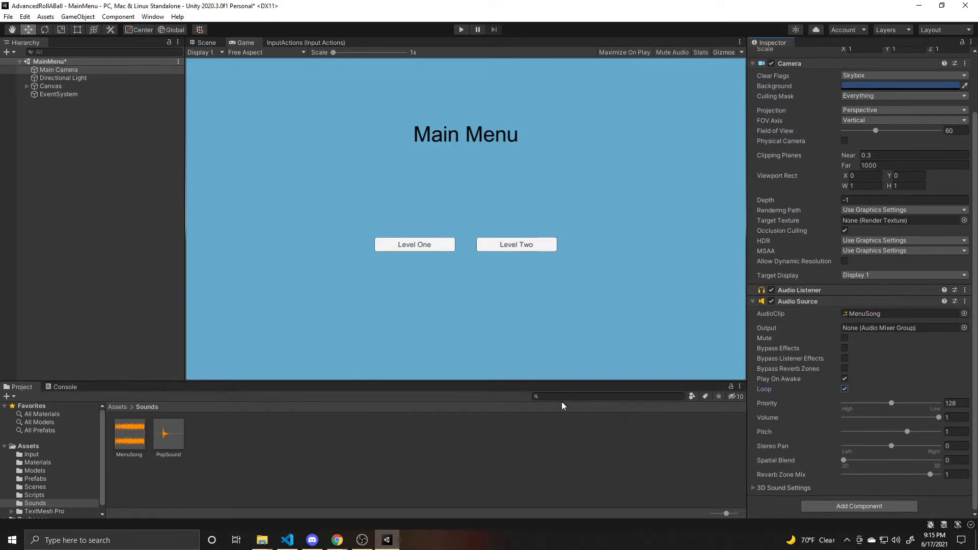
Step: Run play mode to hear the looping menu music
{"action": "left_click", "coordinate": [460, 30]}
Step: Show the MainMenu, MiniGame and Track scenes in the Scenes folder
{"action": "left_click", "coordinate": [37, 488]}
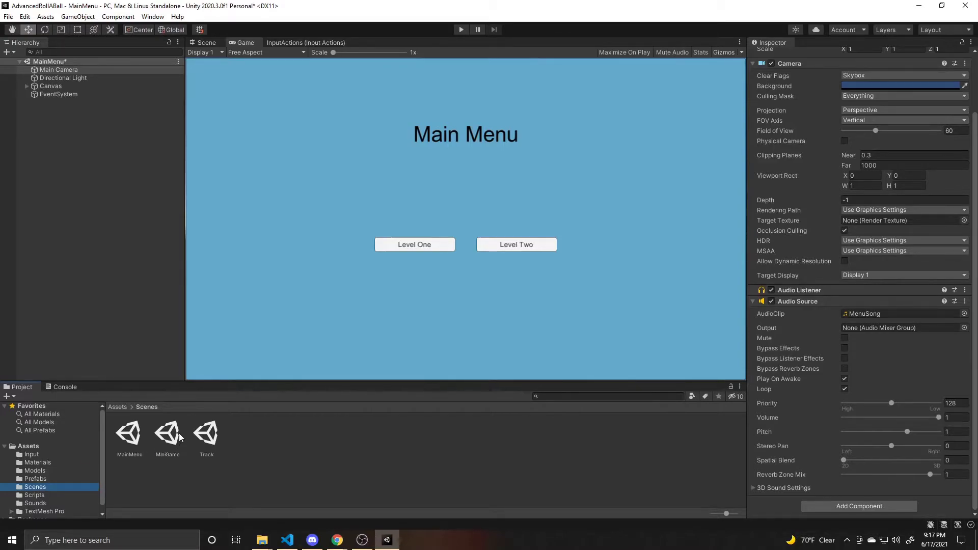
Step: Load the Track scene, saving MainMenu changes, then open the PlayerObject prefab from Prefabs
{"action": "double_click", "coordinate": [205, 440]}
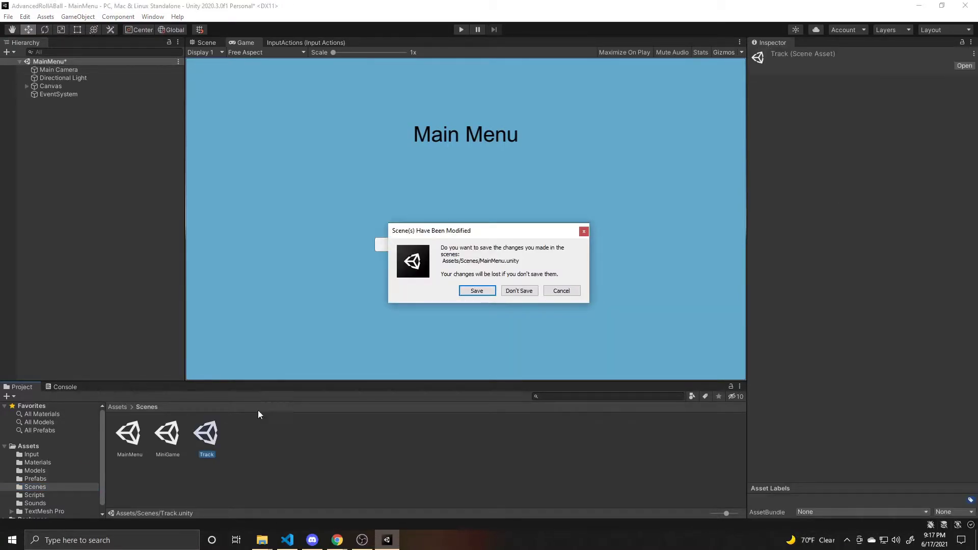
{"action": "left_click", "coordinate": [477, 290]}
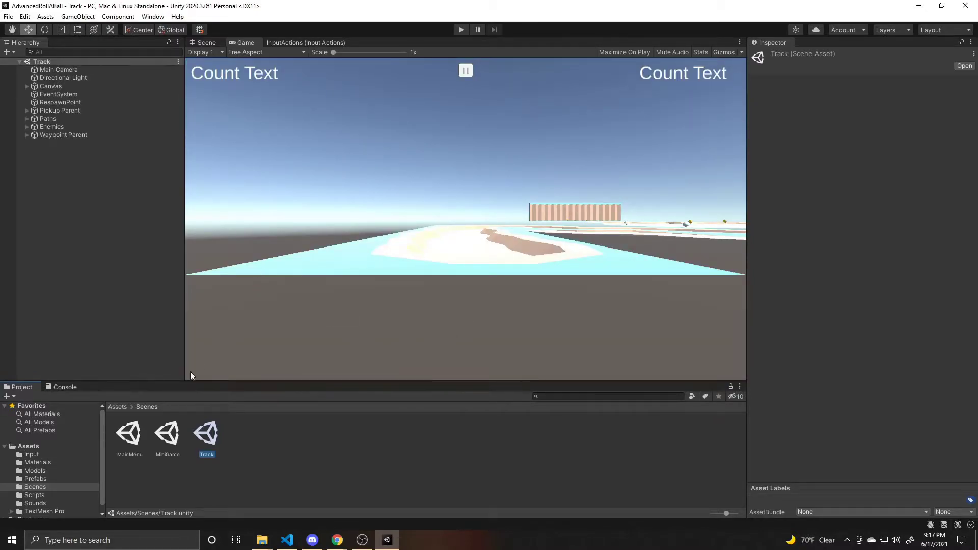
{"action": "left_click", "coordinate": [39, 479]}
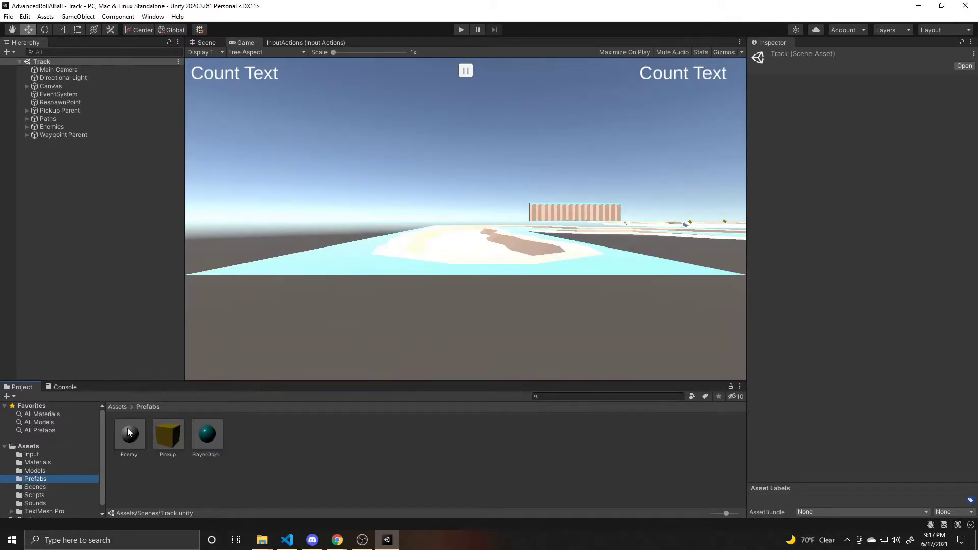
{"action": "double_click", "coordinate": [207, 434]}
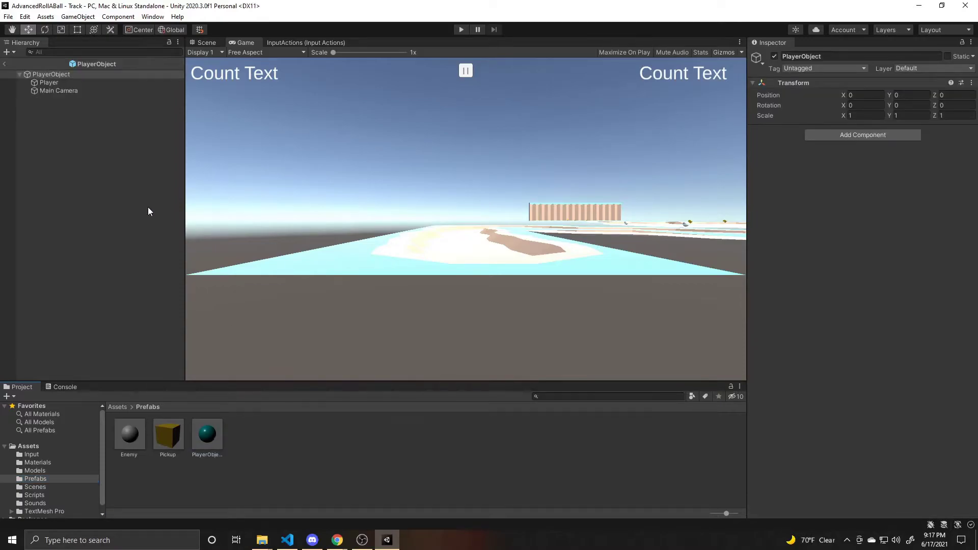
Step: Add an Audio Source to the prefab's Main Camera using PopSound, with Play On Awake unticked
{"action": "left_click", "coordinate": [60, 92]}
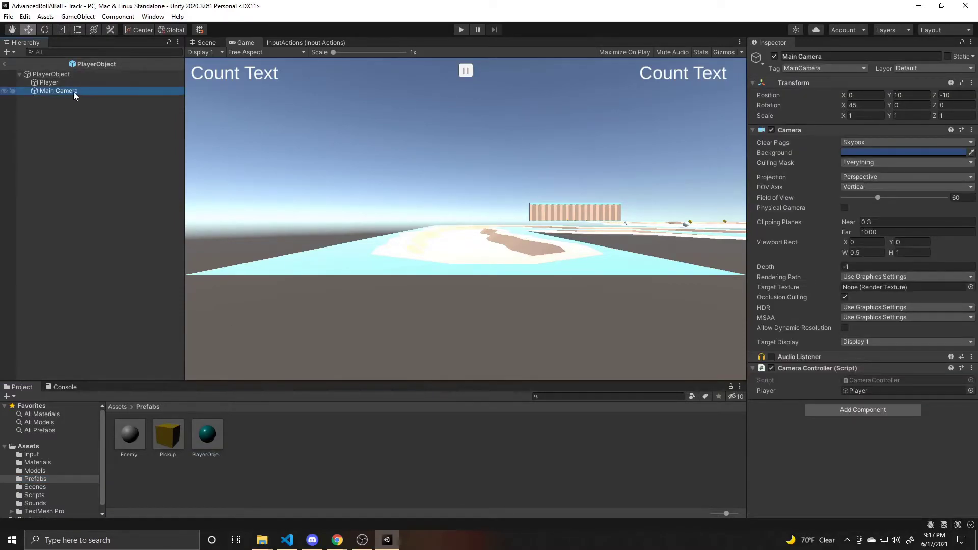
{"action": "left_click", "coordinate": [824, 413]}
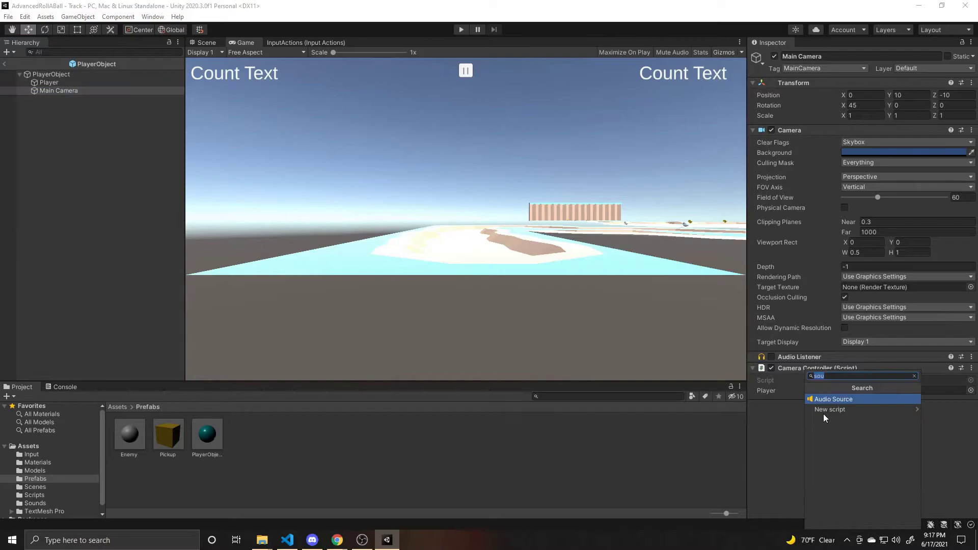
{"action": "key", "text": "Return"}
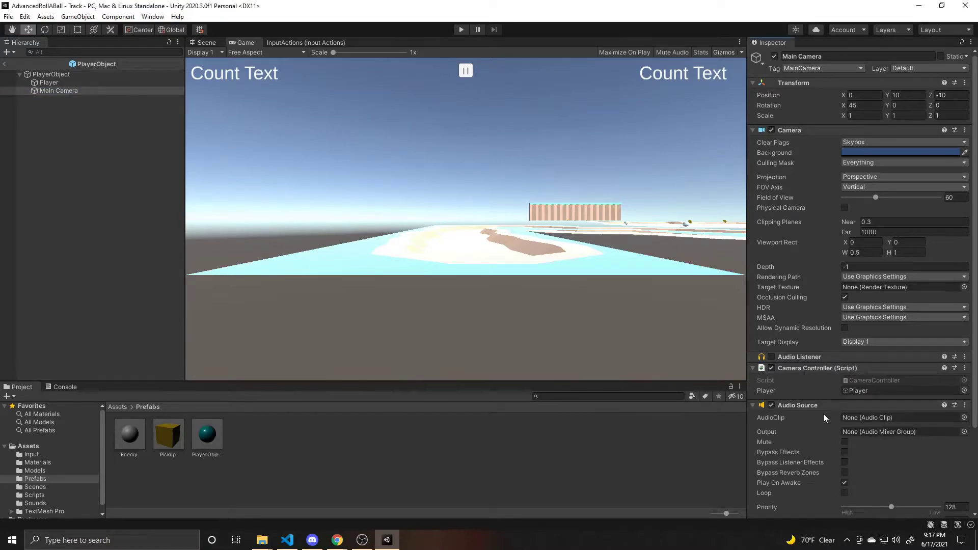
{"action": "scroll", "coordinate": [824, 413], "scroll_direction": "down", "scroll_amount": 5}
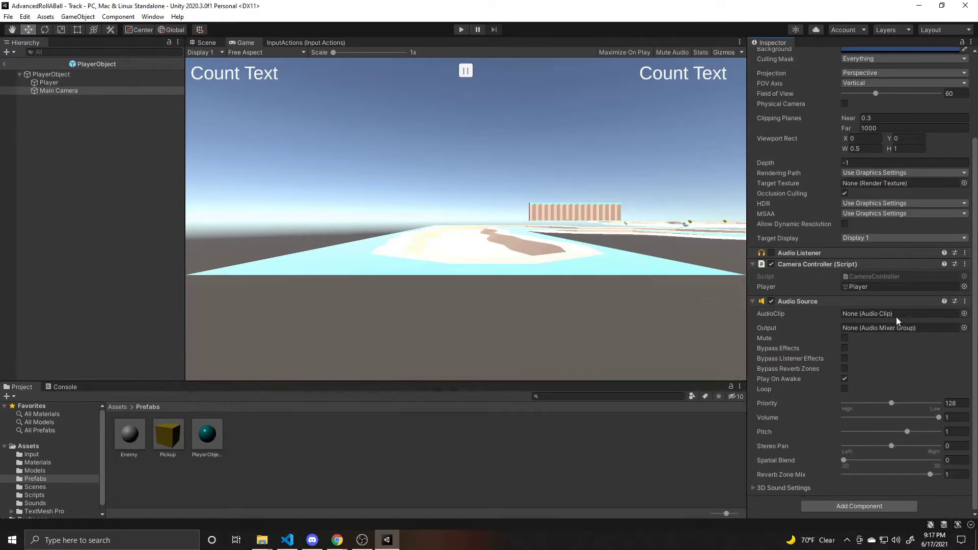
{"action": "left_click", "coordinate": [964, 313]}
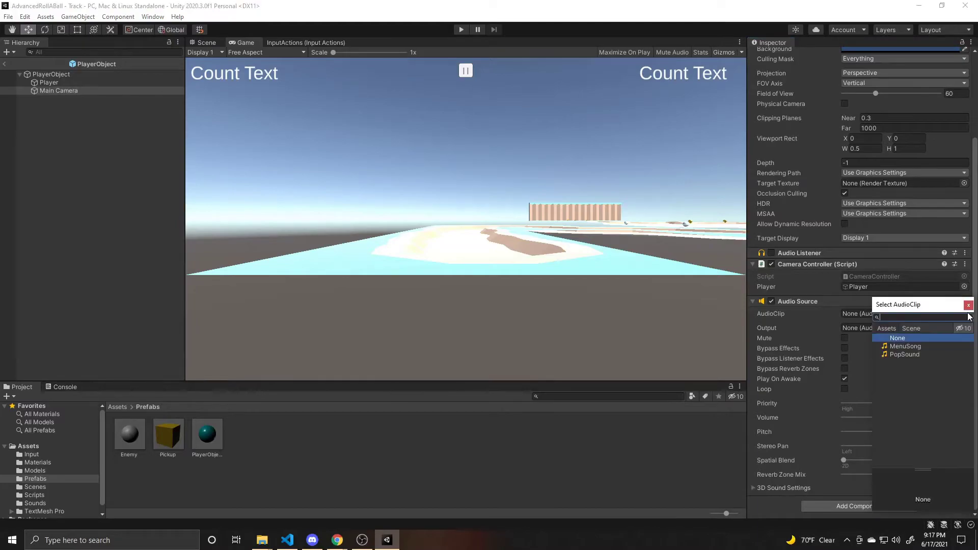
{"action": "left_click", "coordinate": [905, 355]}
{"action": "double_click", "coordinate": [915, 354]}
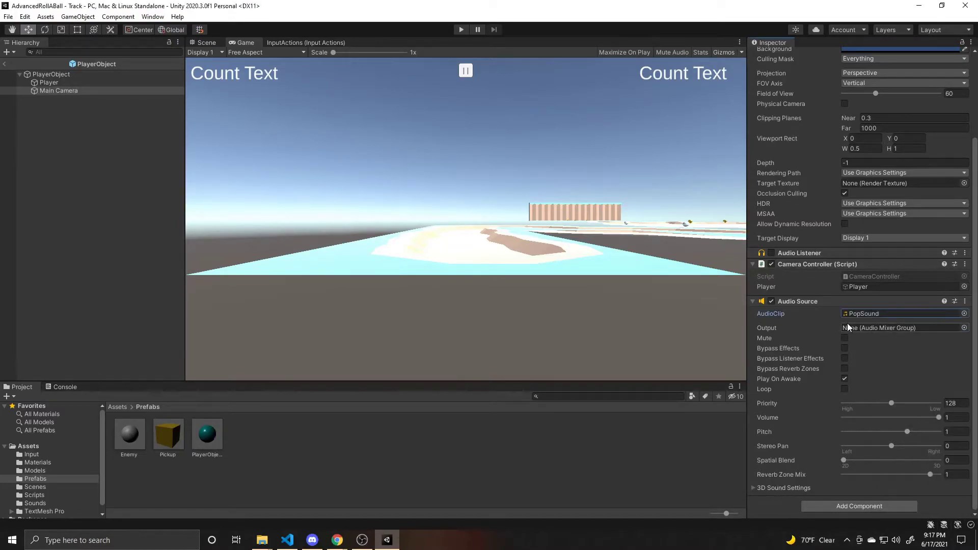
{"action": "left_click", "coordinate": [844, 378]}
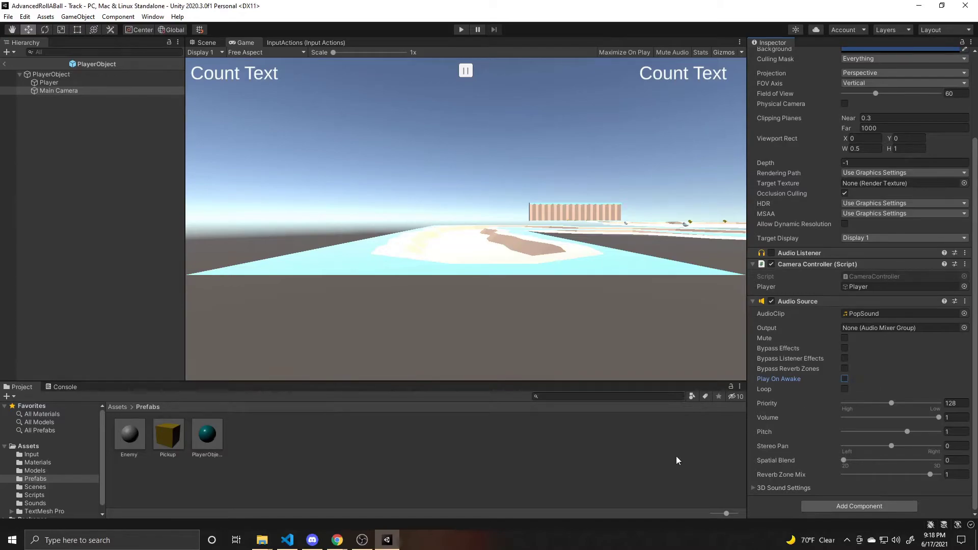
Step: Open PlayerController.cs from the Scripts folder in Visual Studio and scroll to line 1
{"action": "left_click", "coordinate": [35, 496]}
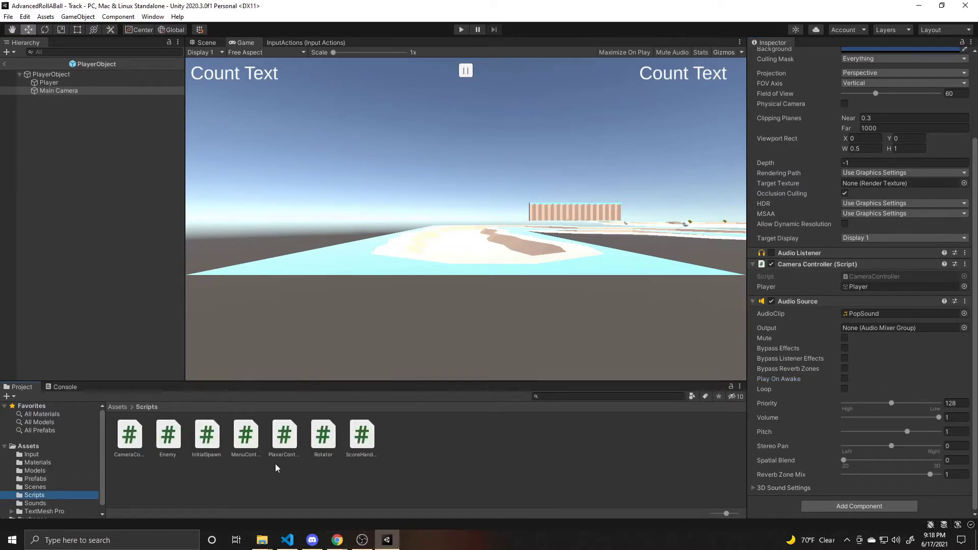
{"action": "double_click", "coordinate": [286, 434]}
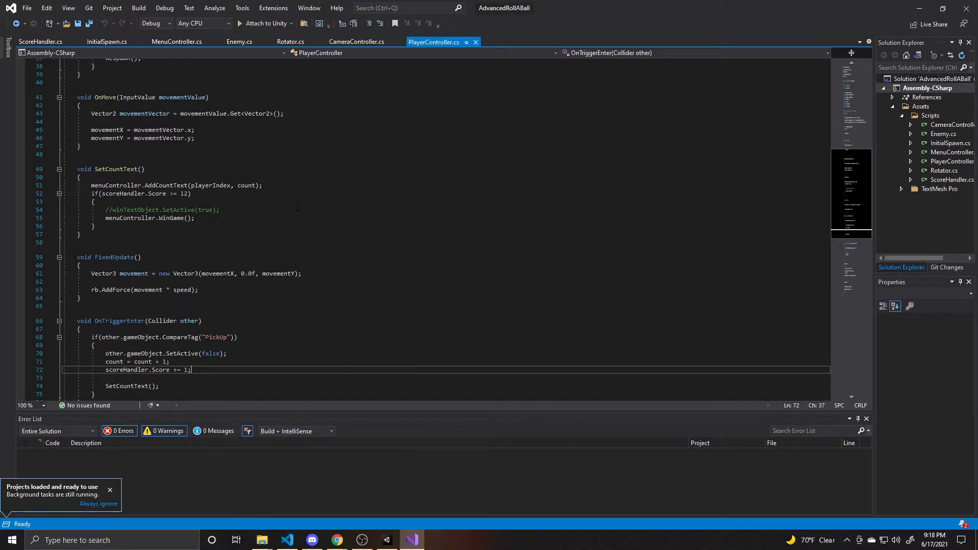
{"action": "scroll", "coordinate": [297, 207], "scroll_direction": "up", "scroll_amount": 9}
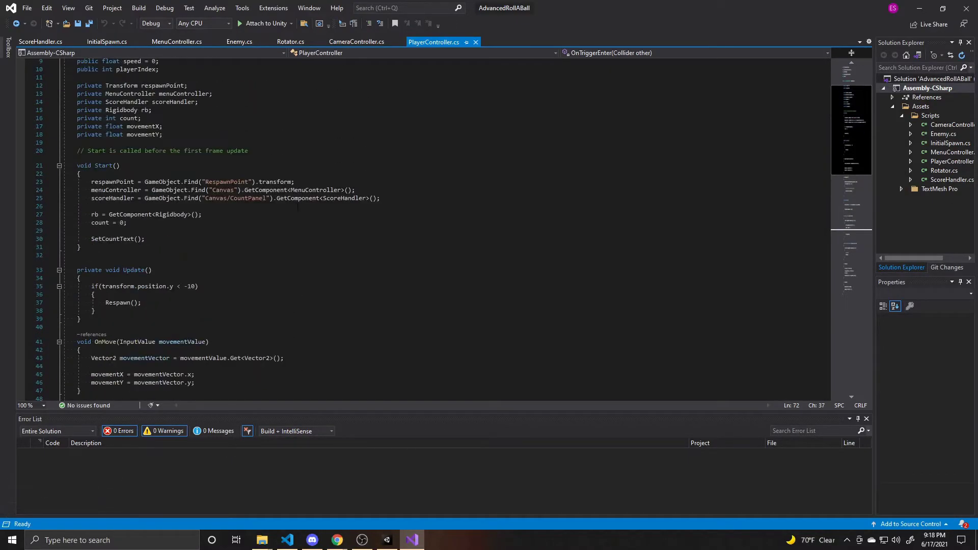
{"action": "scroll", "coordinate": [298, 207], "scroll_direction": "up", "scroll_amount": 3}
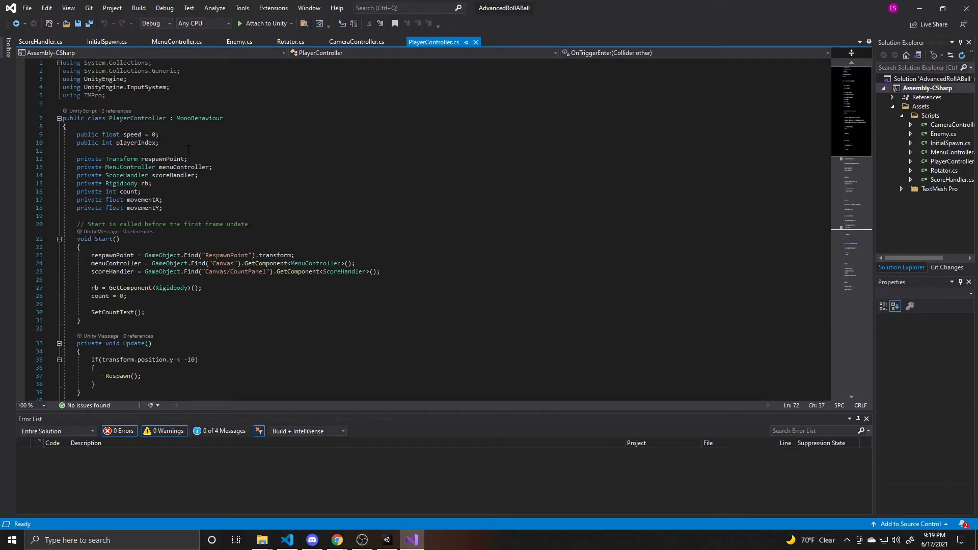
Step: Declare 'private AudioSource pop;' below the scoreHandler field and save
{"action": "left_click", "coordinate": [214, 177]}
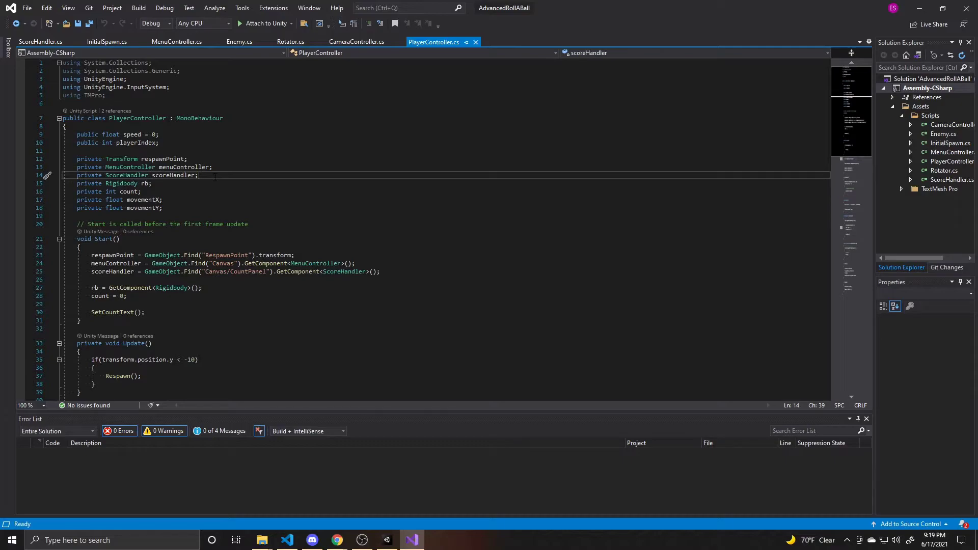
{"action": "key", "text": "Return"}
{"action": "type", "text": "private "}
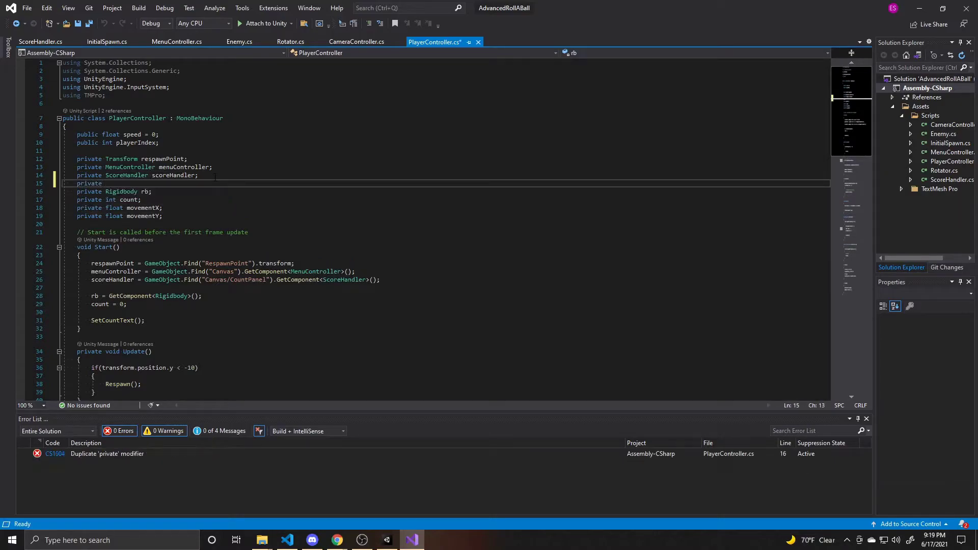
{"action": "type", "text": "AudioSource"}
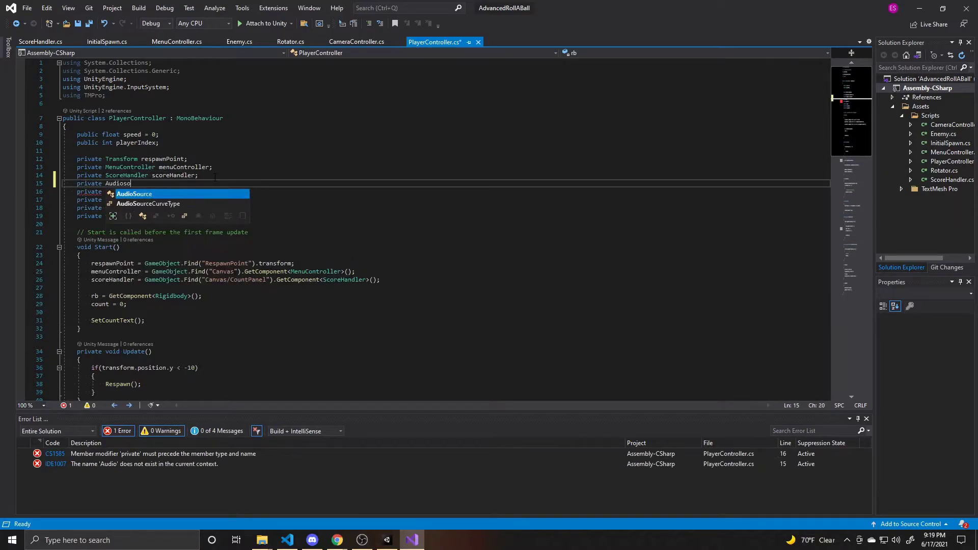
{"action": "type", "text": " pop;"}
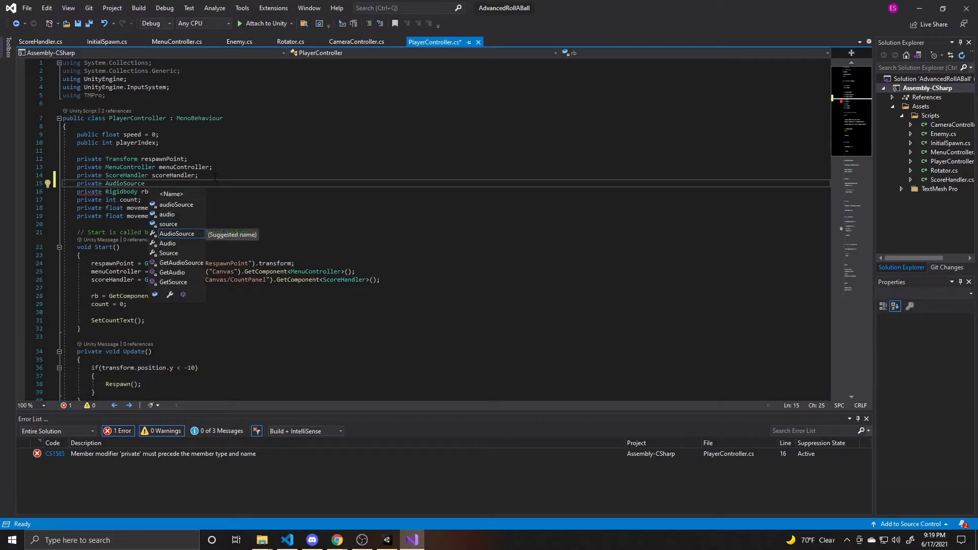
{"action": "key", "text": "ctrl+s"}
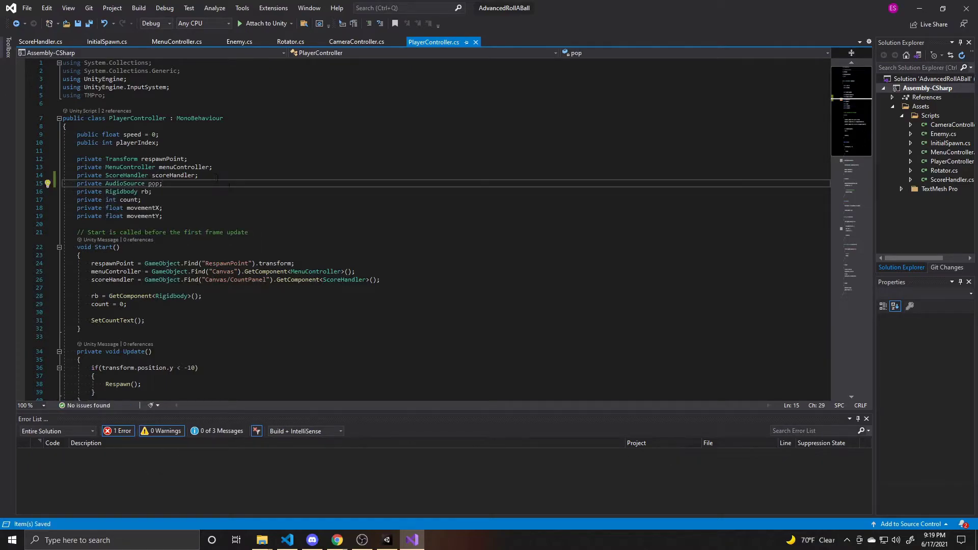
Step: In Start, add 'pop = GetComponent<AudioSource>();' after the scoreHandler line and save
{"action": "left_click", "coordinate": [403, 276]}
{"action": "key", "text": "Return"}
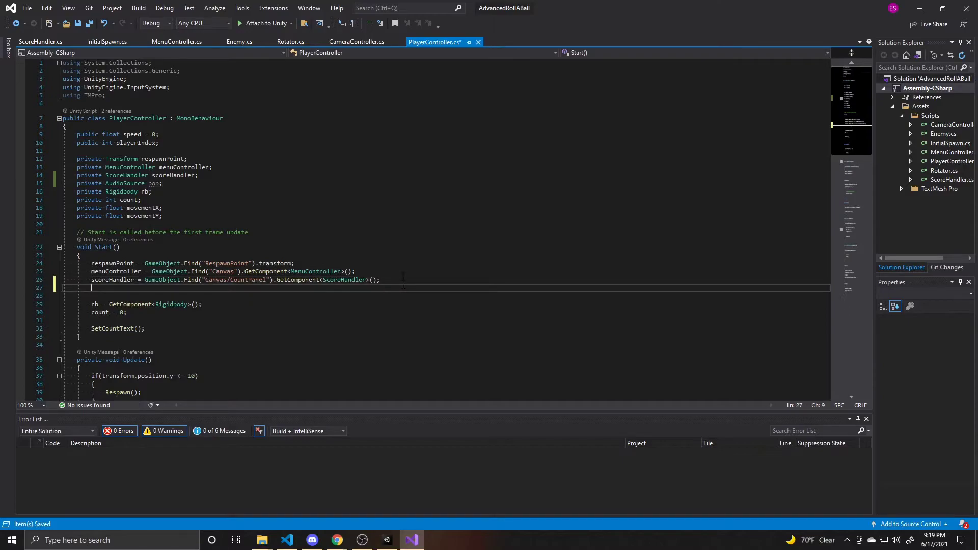
{"action": "type", "text": "pop"}
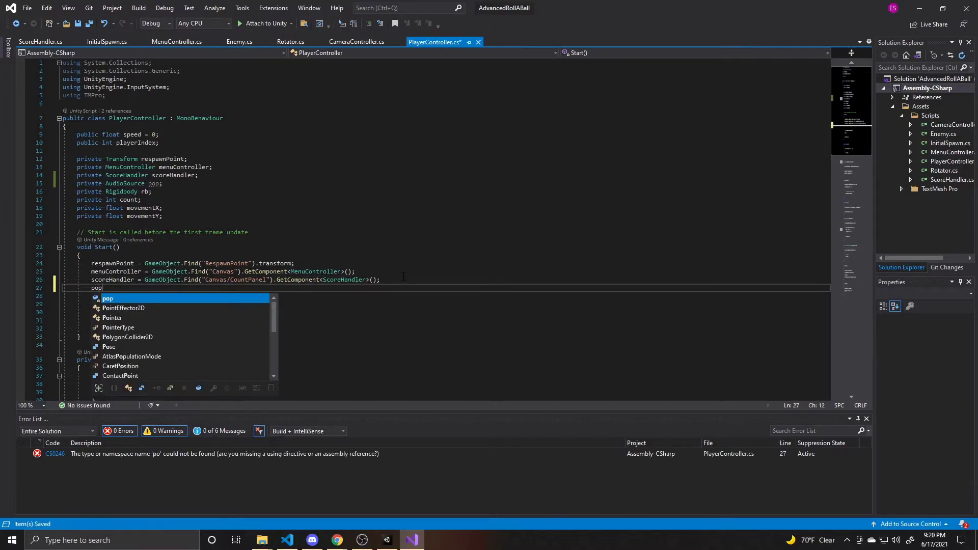
{"action": "type", "text": " = GetComponent"}
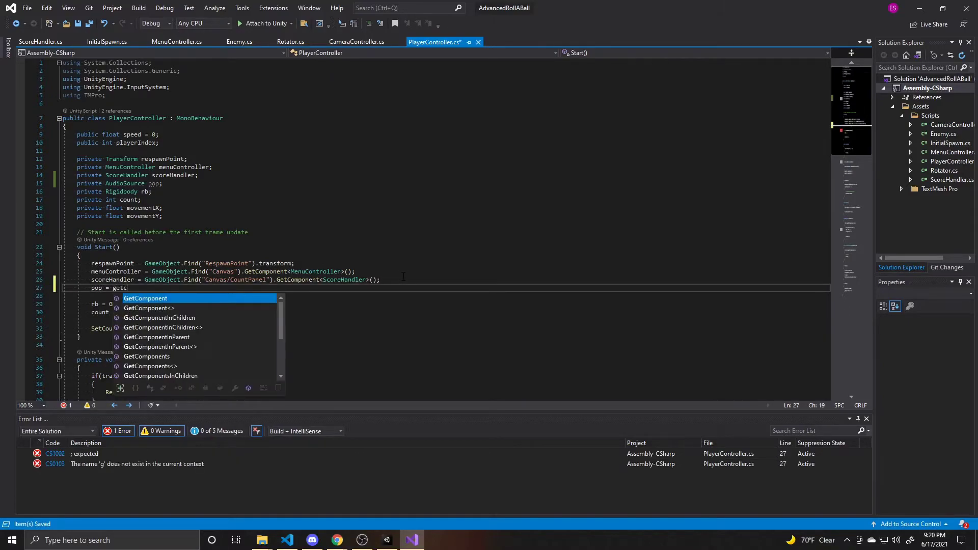
{"action": "type", "text": "<audioa"}
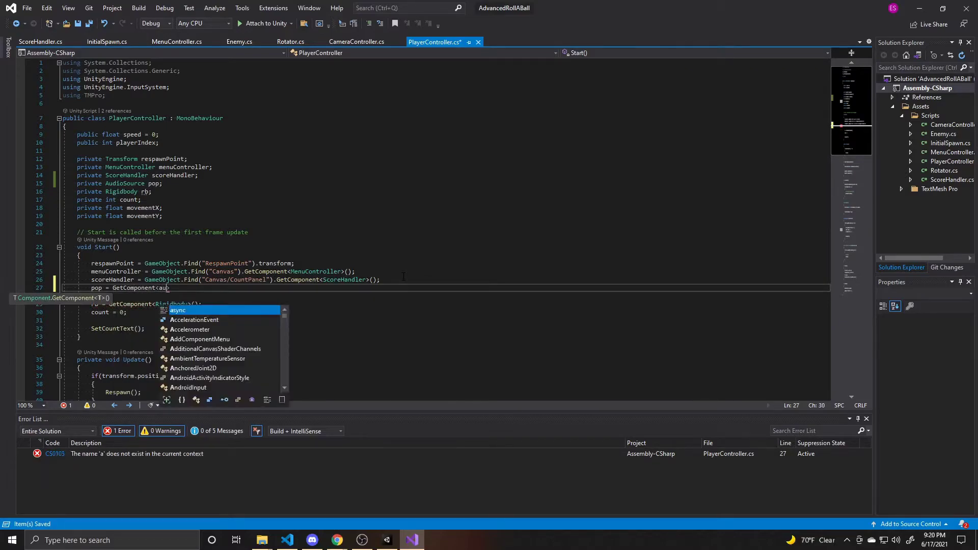
{"action": "type", "text": ">()"}
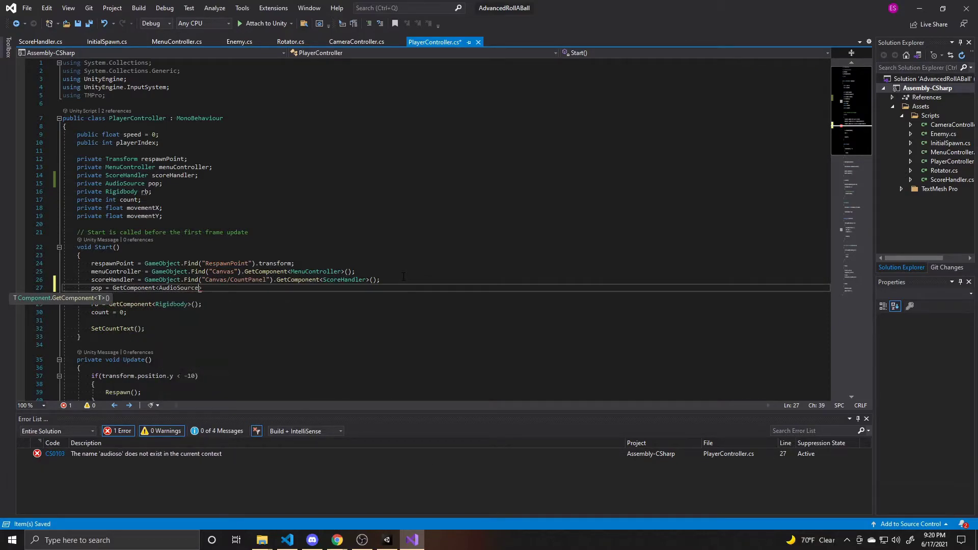
{"action": "type", "text": ";"}
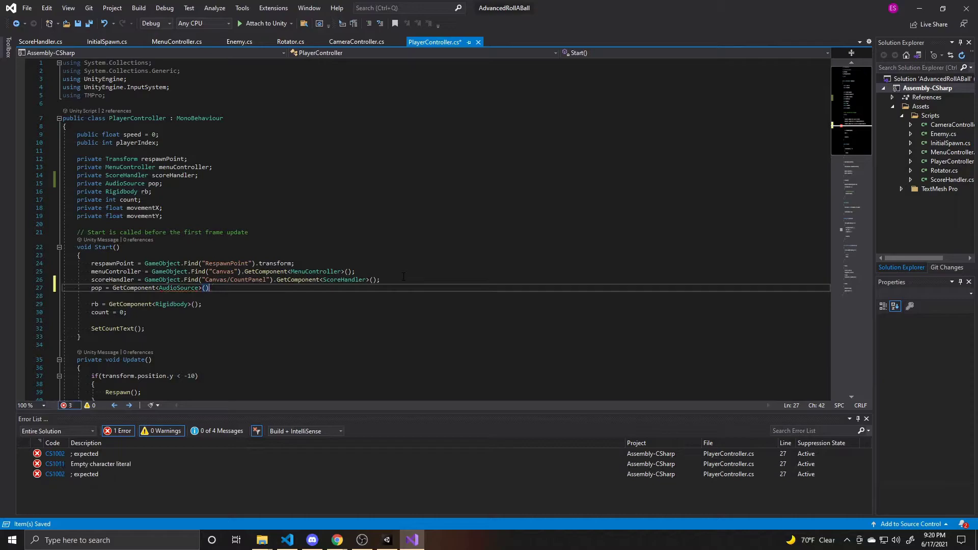
{"action": "key", "text": "ctrl+s"}
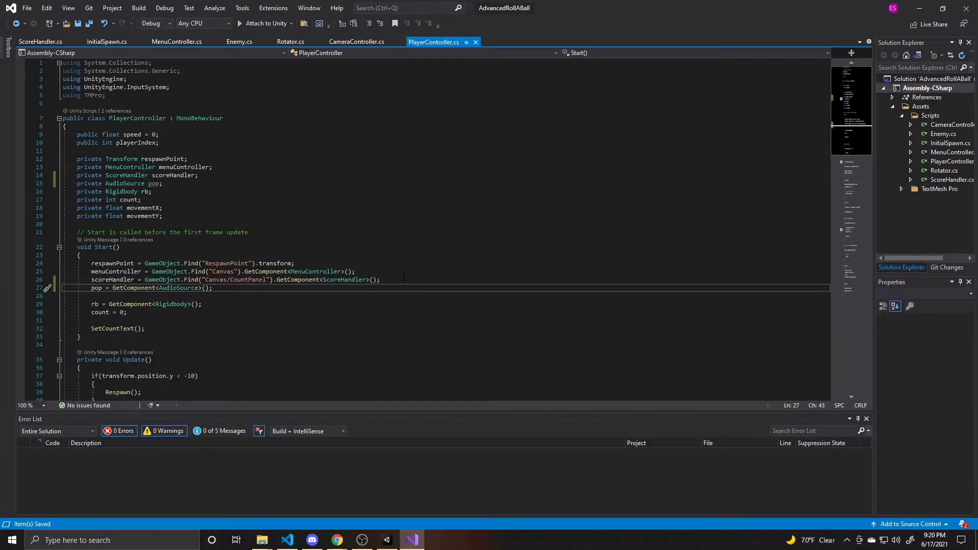
Step: Add 'pop.Play();' right after 'scoreHandler.Score += 1;' in OnTriggerEnter
{"action": "scroll", "coordinate": [404, 277], "scroll_direction": "down", "scroll_amount": 16}
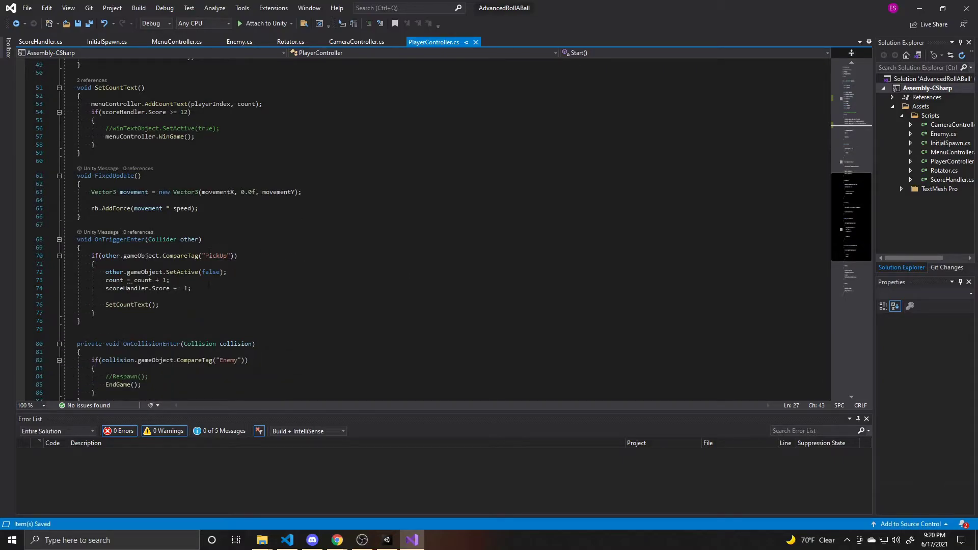
{"action": "left_click", "coordinate": [223, 290]}
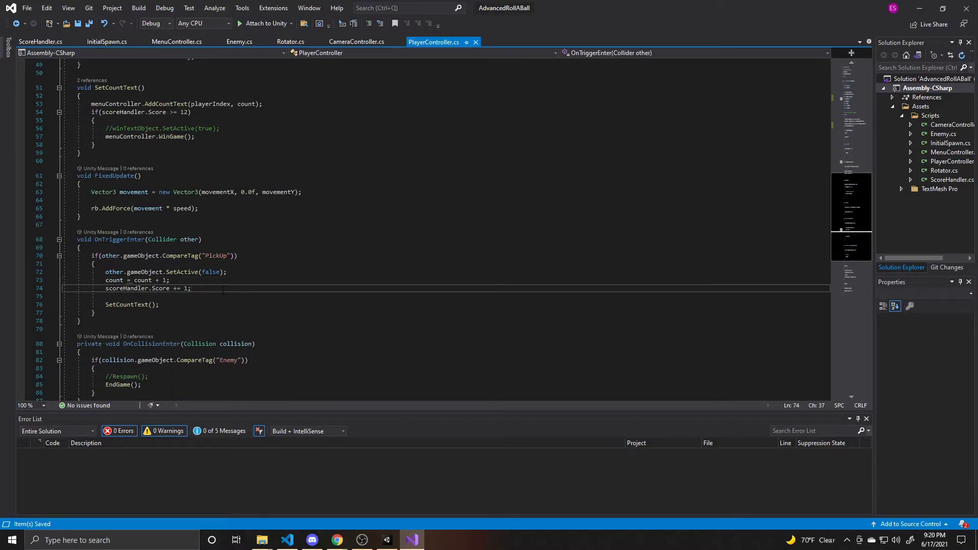
{"action": "key", "text": "Return"}
{"action": "type", "text": "pop"}
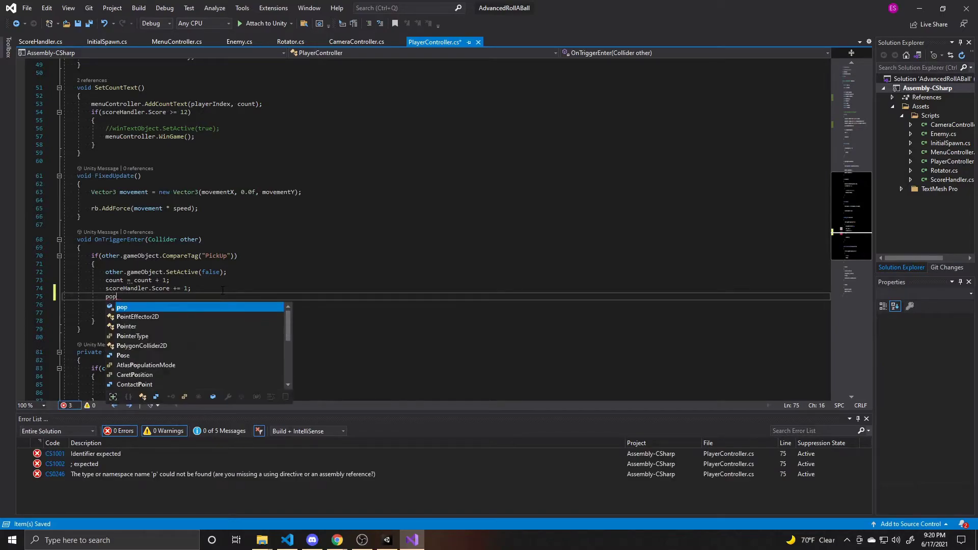
{"action": "key", "text": "Escape"}
{"action": "type", "text": ".pla"}
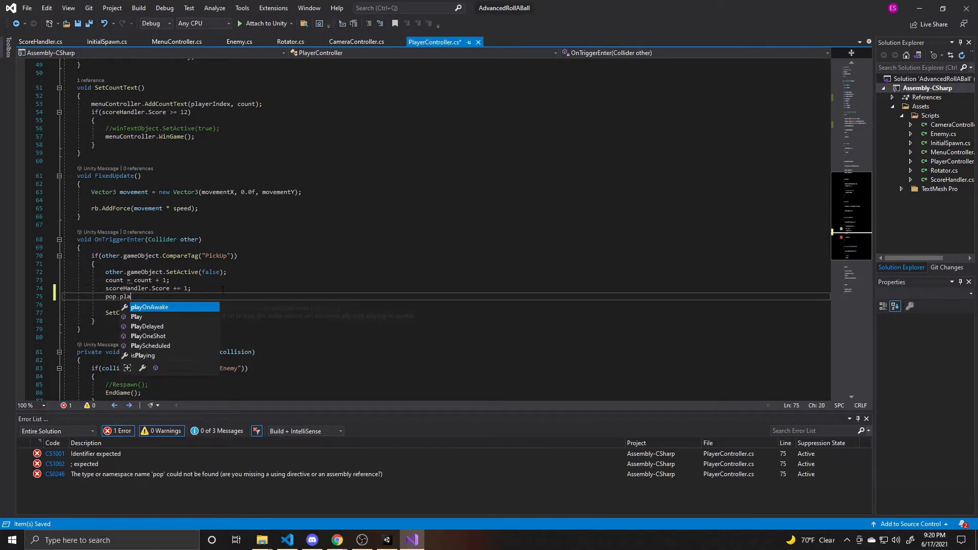
{"action": "type", "text": "y"}
{"action": "key", "text": "Tab"}
{"action": "key", "text": "BackSpace"}
{"action": "key", "text": "BackSpace"}
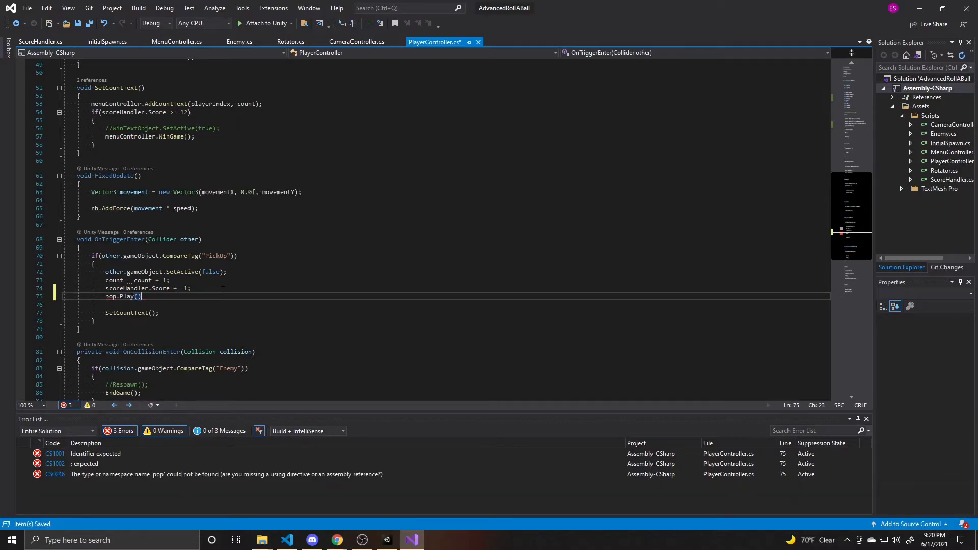
{"action": "type", "text": ";"}
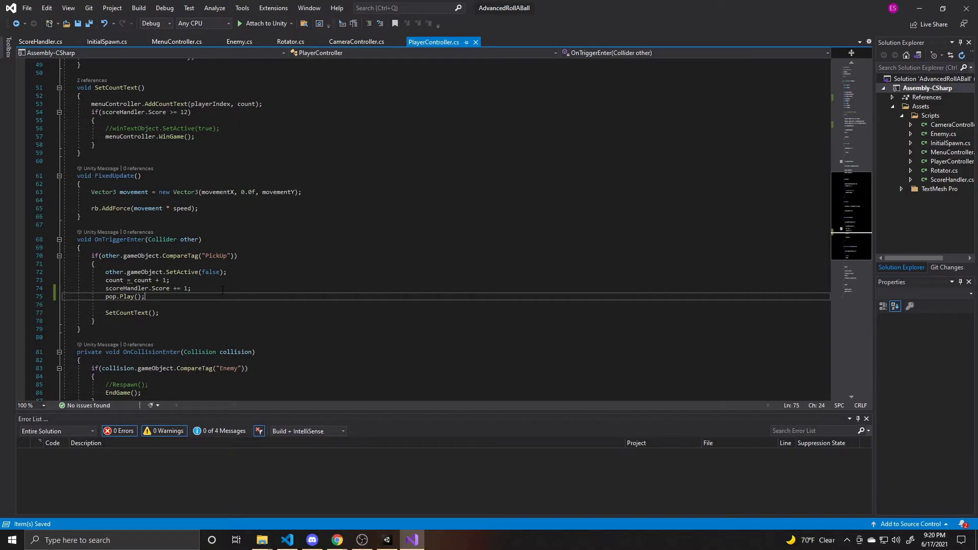
Step: Back in Unity, remove the Audio Source component from the prefab's Main Camera
{"action": "left_click", "coordinate": [918, 10]}
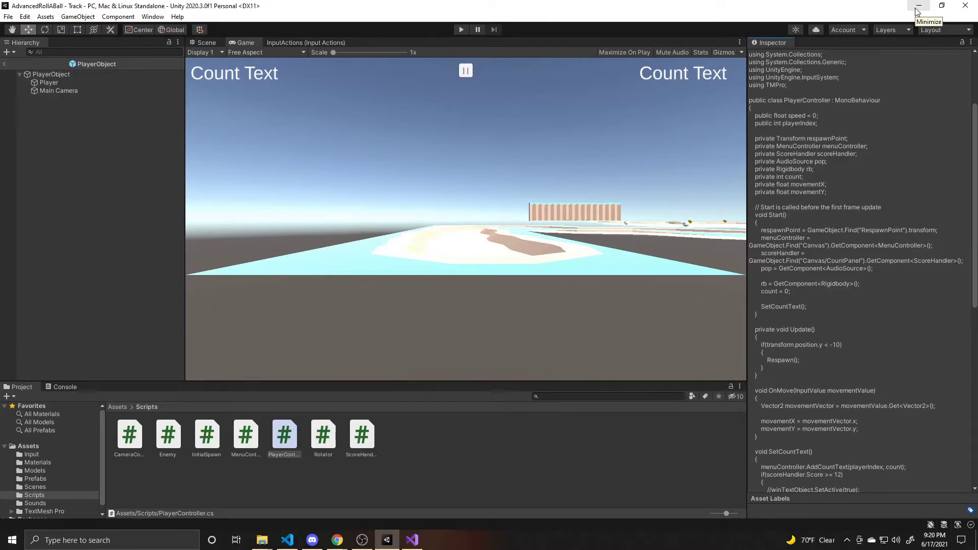
{"action": "left_click", "coordinate": [56, 90]}
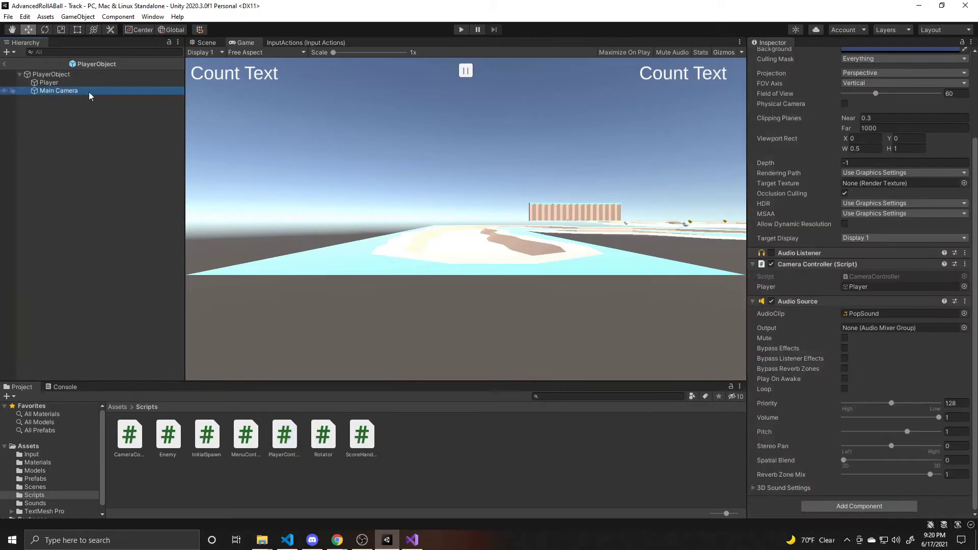
{"action": "left_click", "coordinate": [965, 301]}
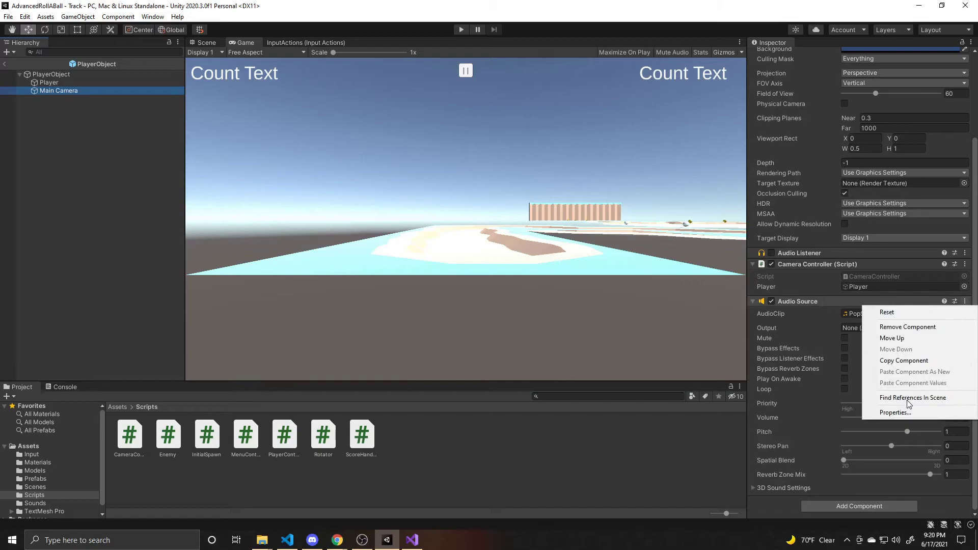
{"action": "left_click", "coordinate": [908, 327]}
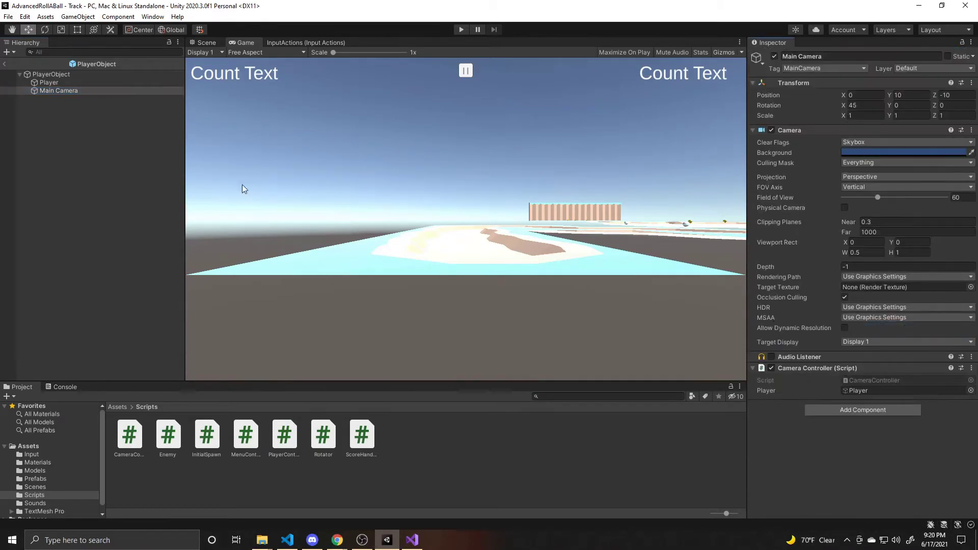
Step: Give Player an Audio Source with PopSound as its clip and Play On Awake off
{"action": "left_click", "coordinate": [49, 82]}
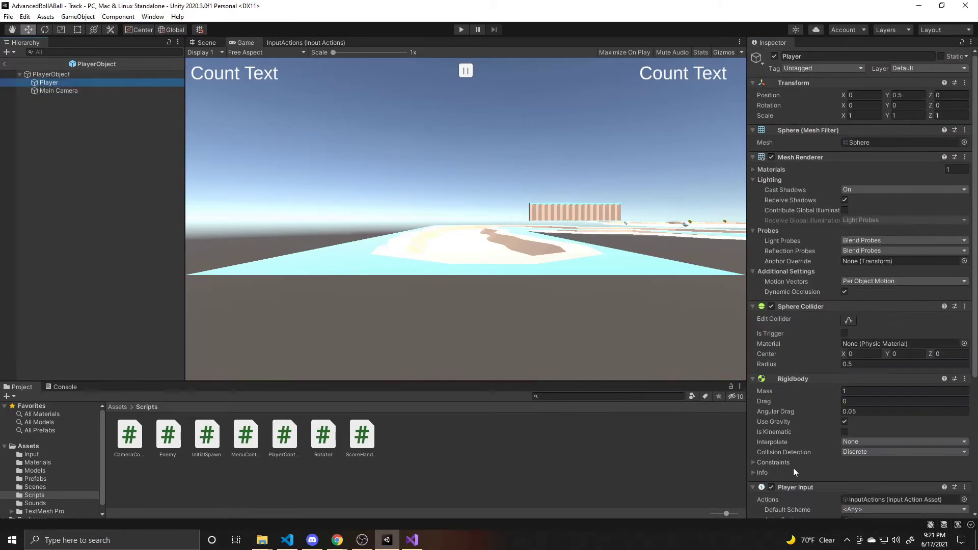
{"action": "scroll", "coordinate": [815, 448], "scroll_direction": "down", "scroll_amount": 10}
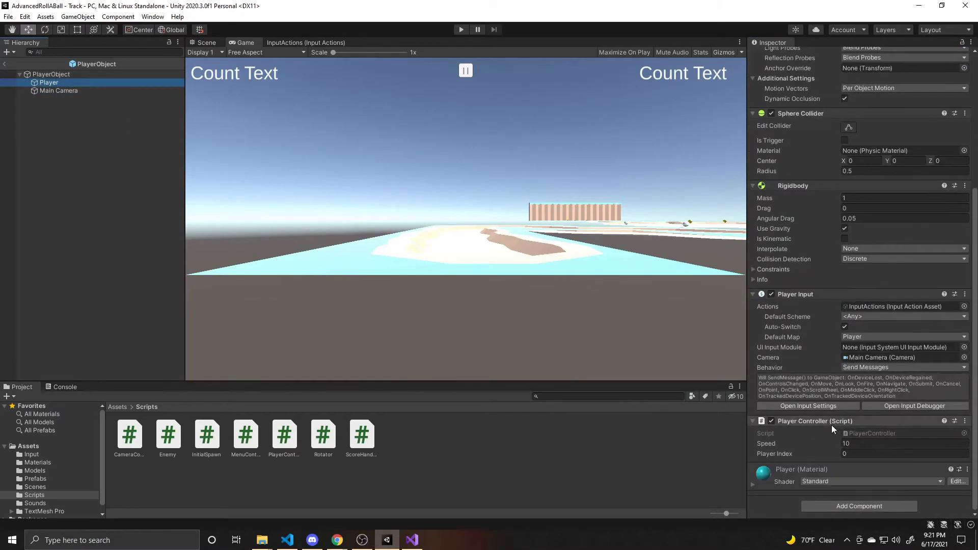
{"action": "left_click", "coordinate": [869, 504]}
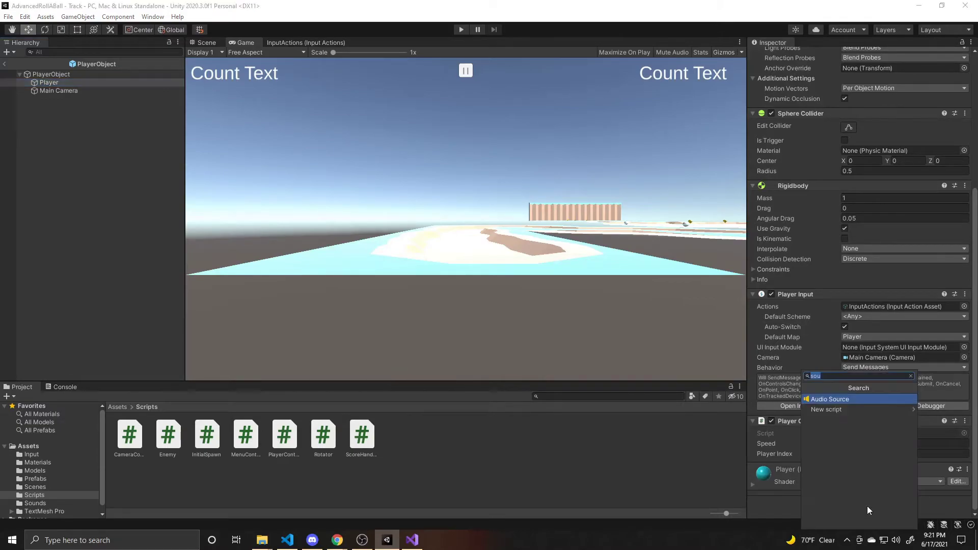
{"action": "left_click", "coordinate": [842, 401]}
{"action": "scroll", "coordinate": [877, 357], "scroll_direction": "down", "scroll_amount": 5}
{"action": "left_click", "coordinate": [964, 281]}
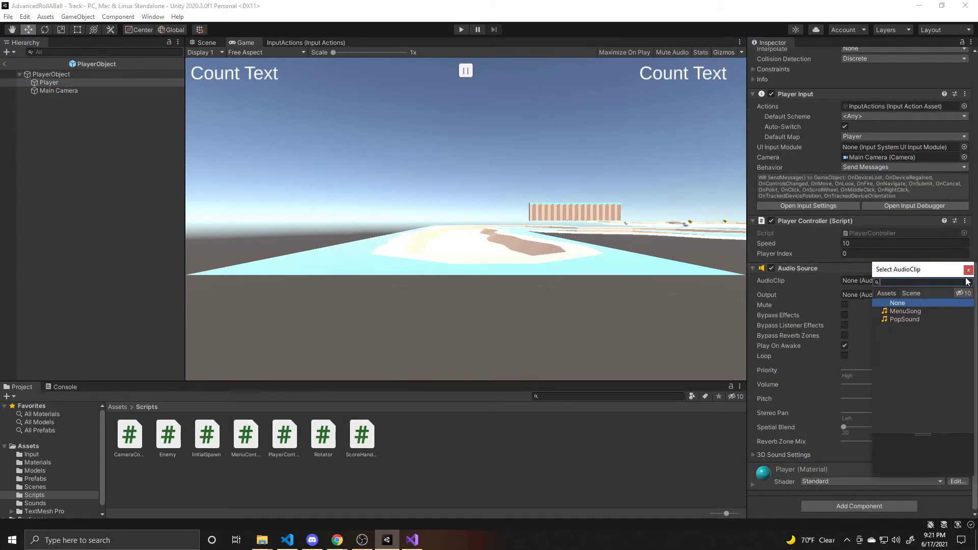
{"action": "left_click", "coordinate": [920, 322]}
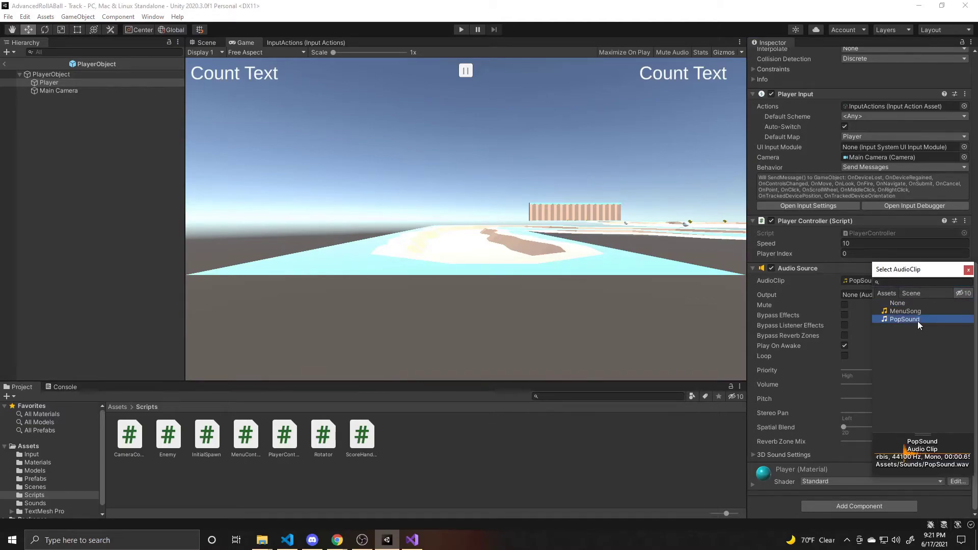
{"action": "double_click", "coordinate": [919, 321]}
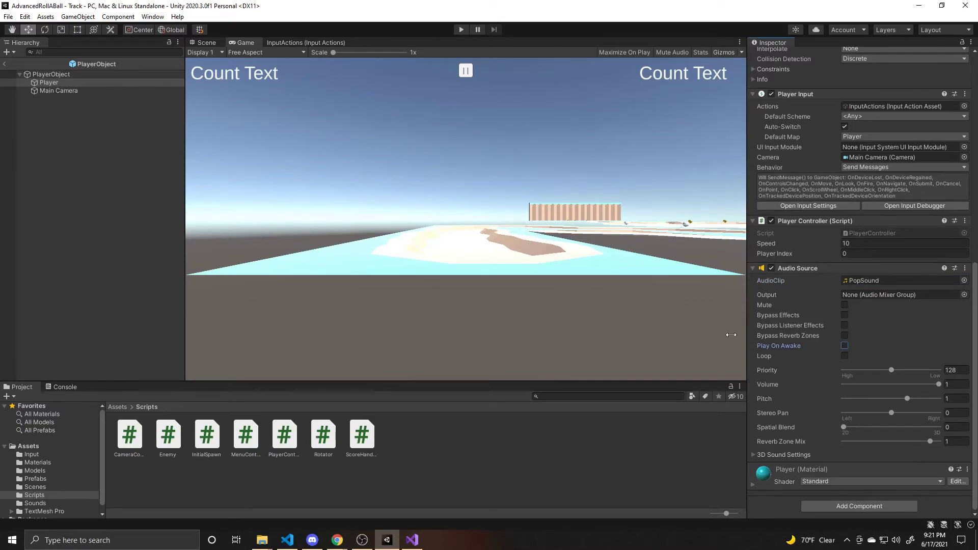
Step: Exit prefab mode, delete the Track scene's Main Camera, and start play mode
{"action": "left_click", "coordinate": [5, 66]}
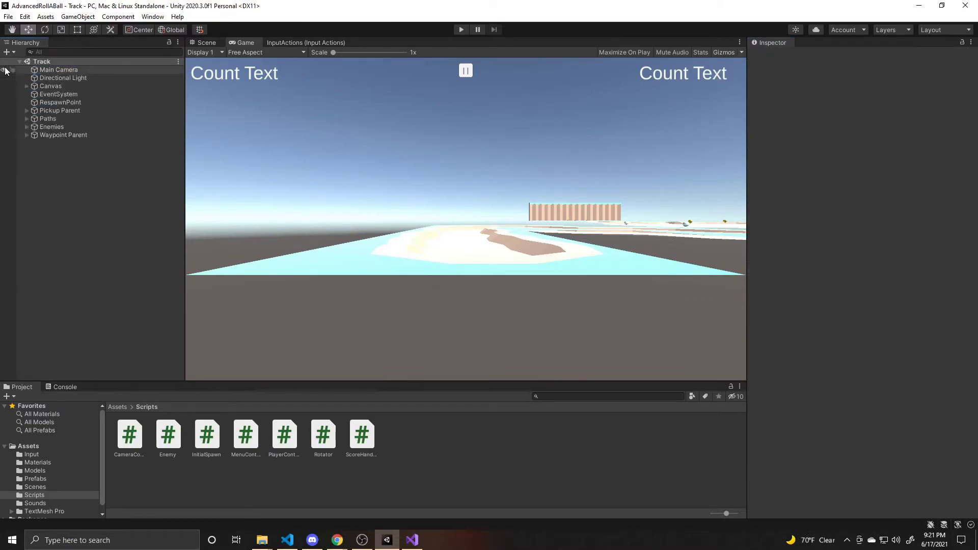
{"action": "left_click", "coordinate": [57, 71]}
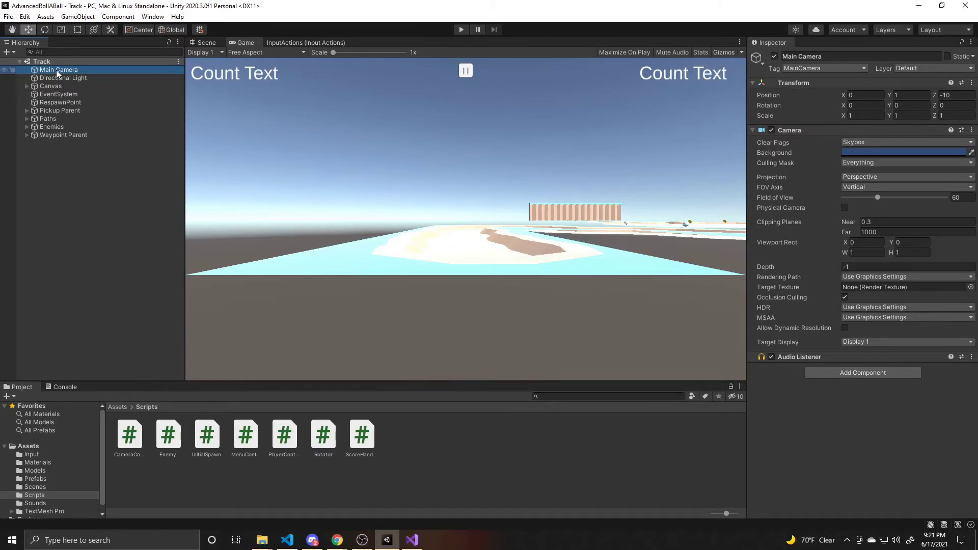
{"action": "key", "text": "Delete"}
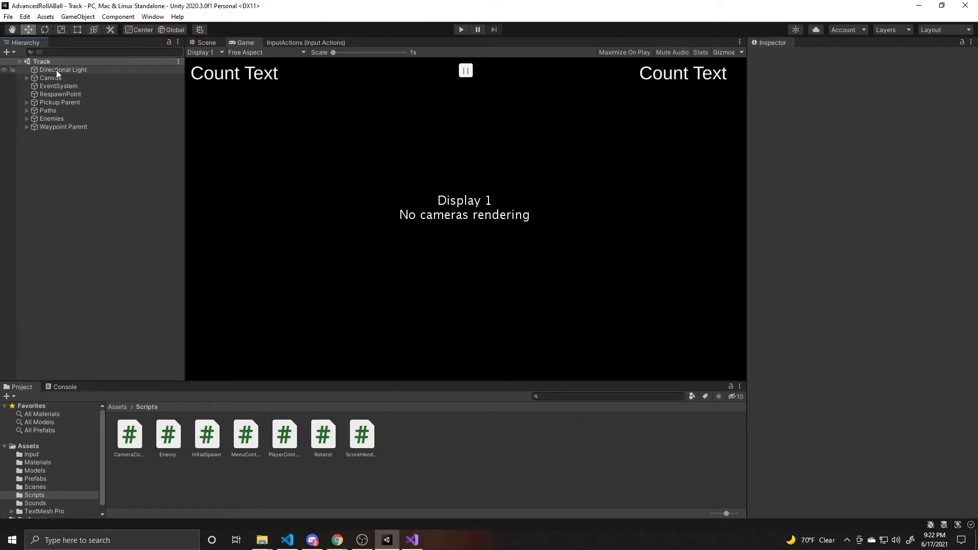
{"action": "left_click", "coordinate": [460, 31]}
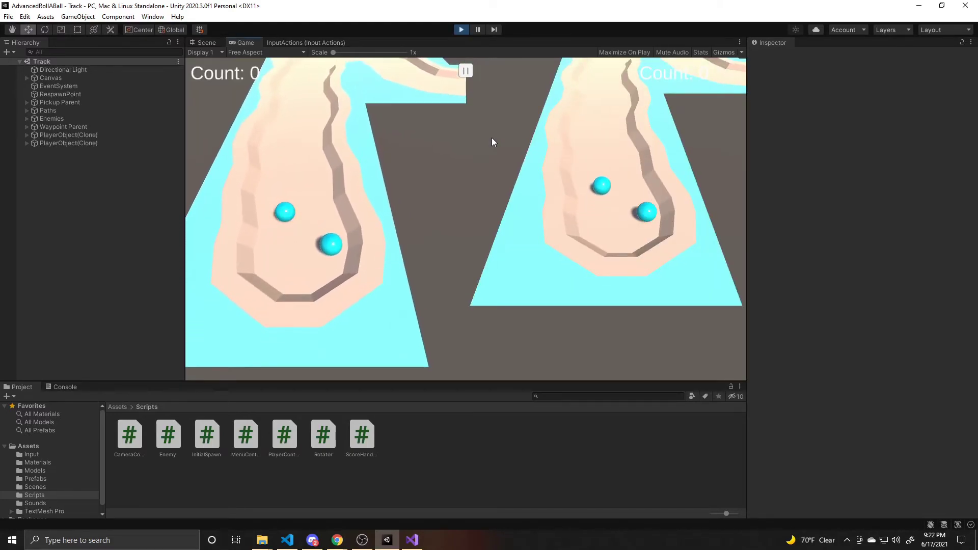
Step: Roll the left player's ball with WASD around the bend to collect four yellow pickups
{"action": "key", "text": "w"}
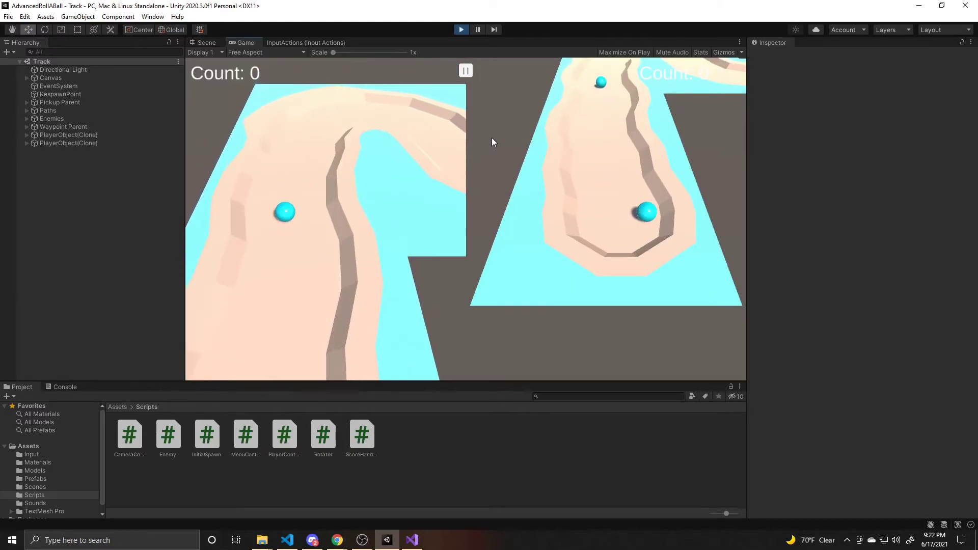
{"action": "key", "text": "d"}
{"action": "key", "text": "s"}
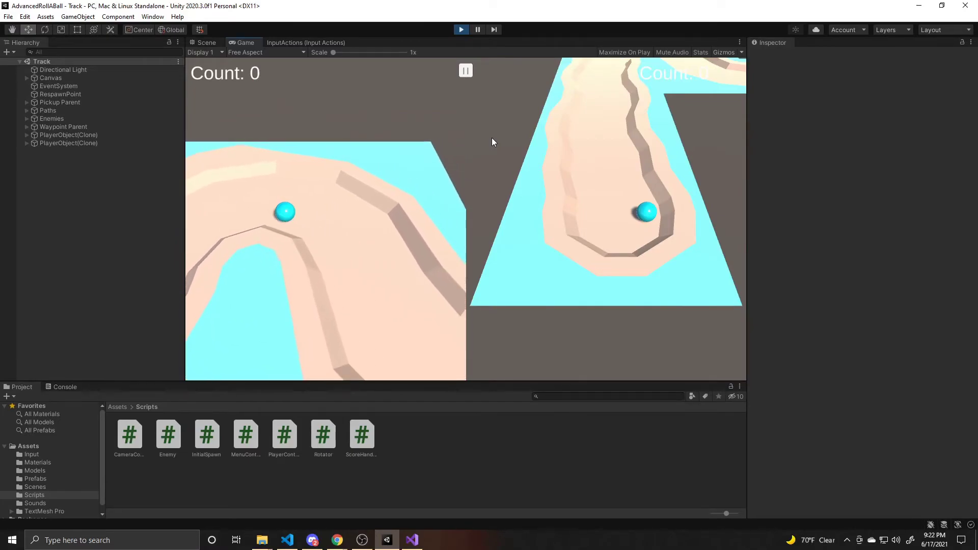
{"action": "key", "text": "s"}
{"action": "key", "text": "d"}
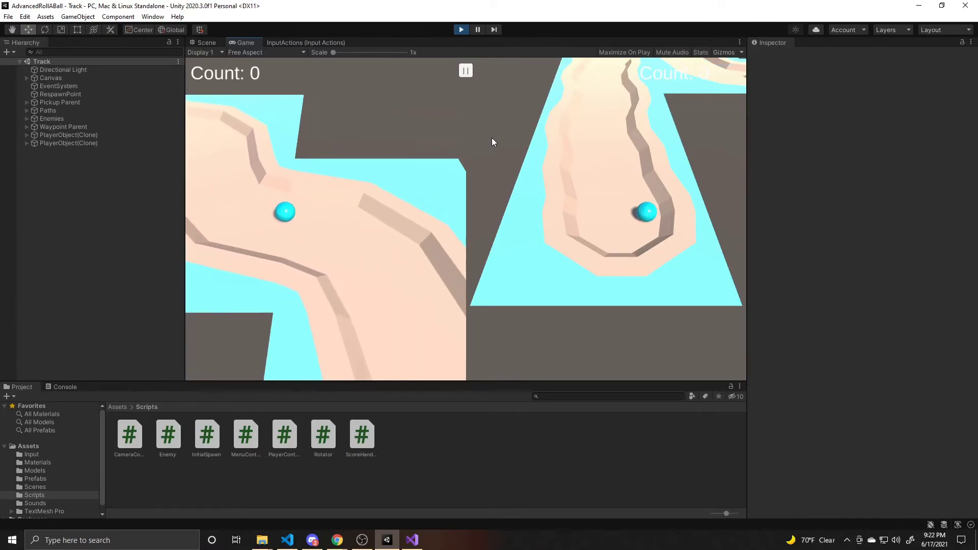
{"action": "key", "text": "w"}
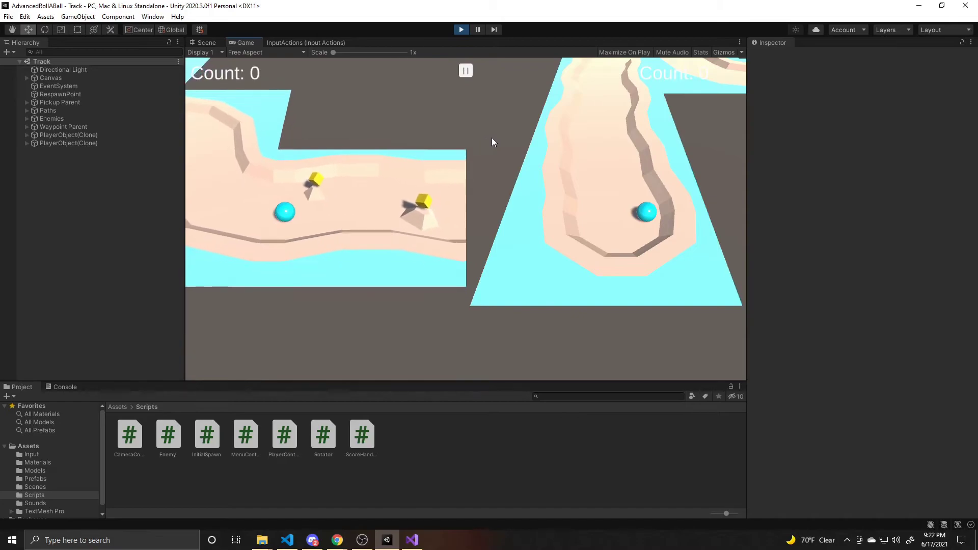
{"action": "key", "text": "w"}
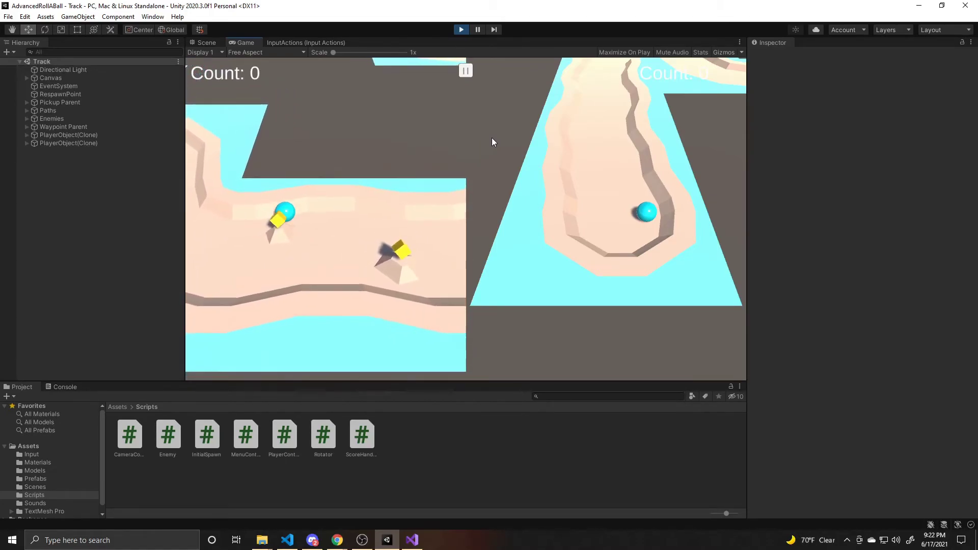
{"action": "key", "text": "w"}
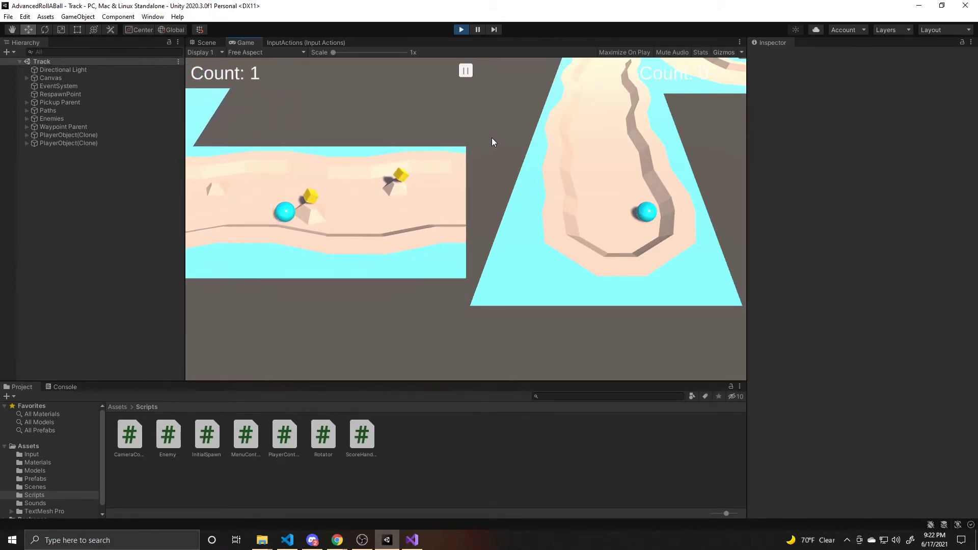
{"action": "key", "text": "w"}
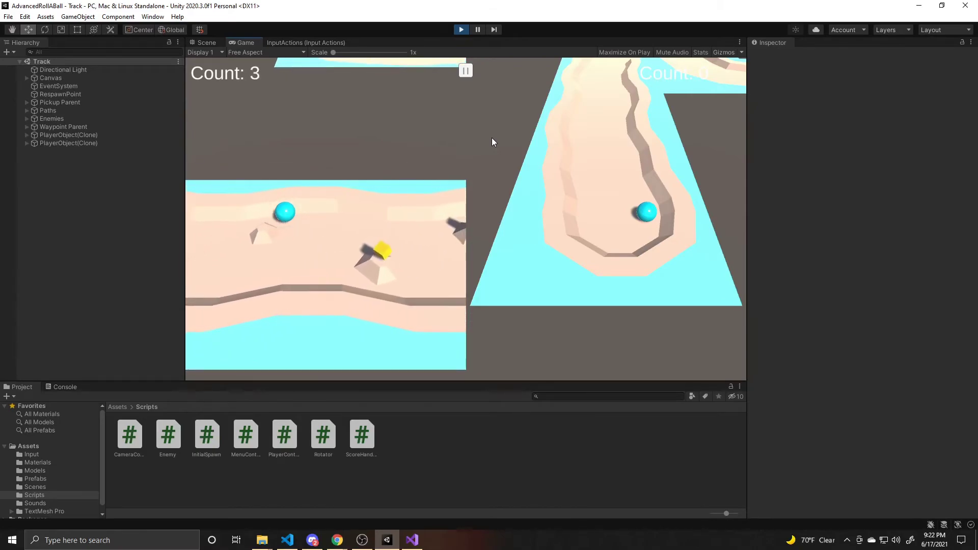
{"action": "key", "text": "w"}
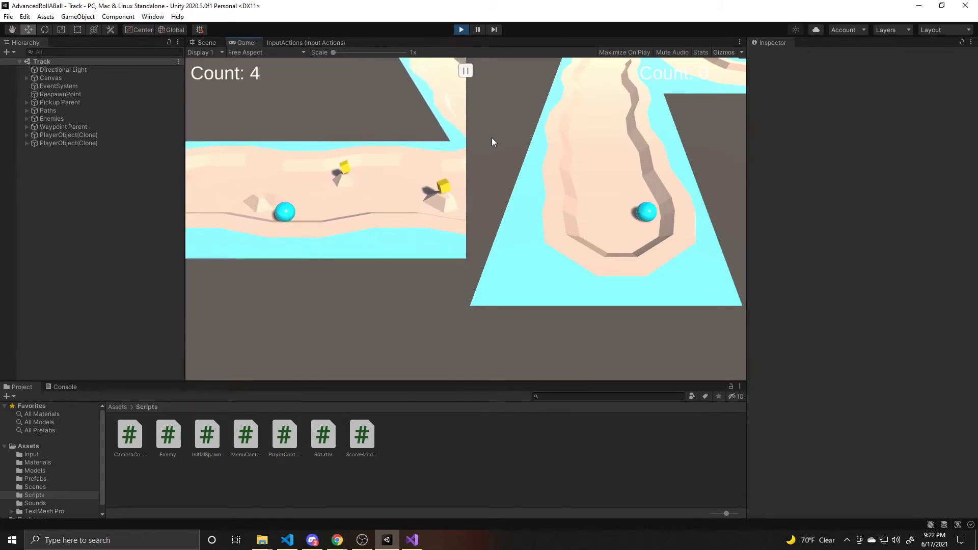
{"action": "key", "text": "w"}
Step: Drive the second player's ball with the arrow keys alongside the first, collecting a pickup
{"action": "key", "text": "Up"}
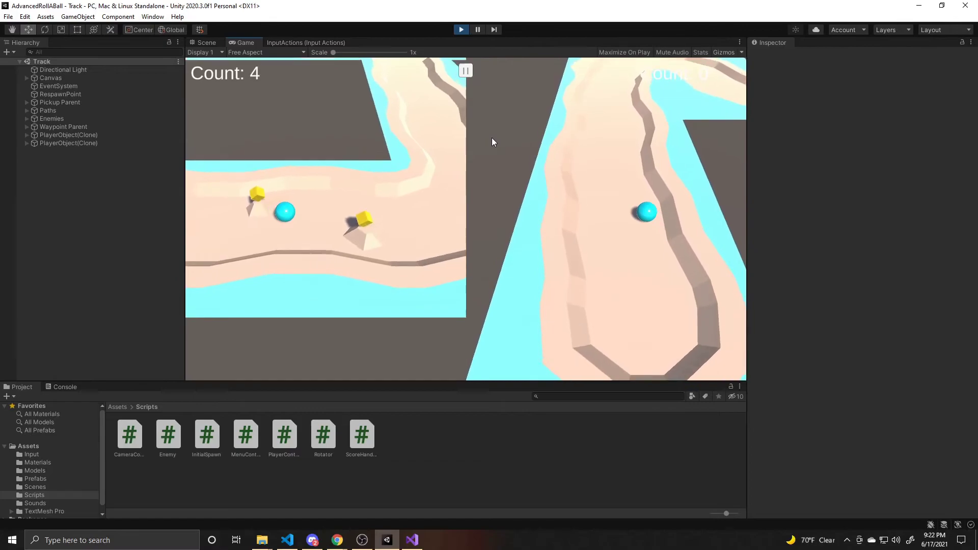
{"action": "key", "text": "w"}
{"action": "key", "text": "Up"}
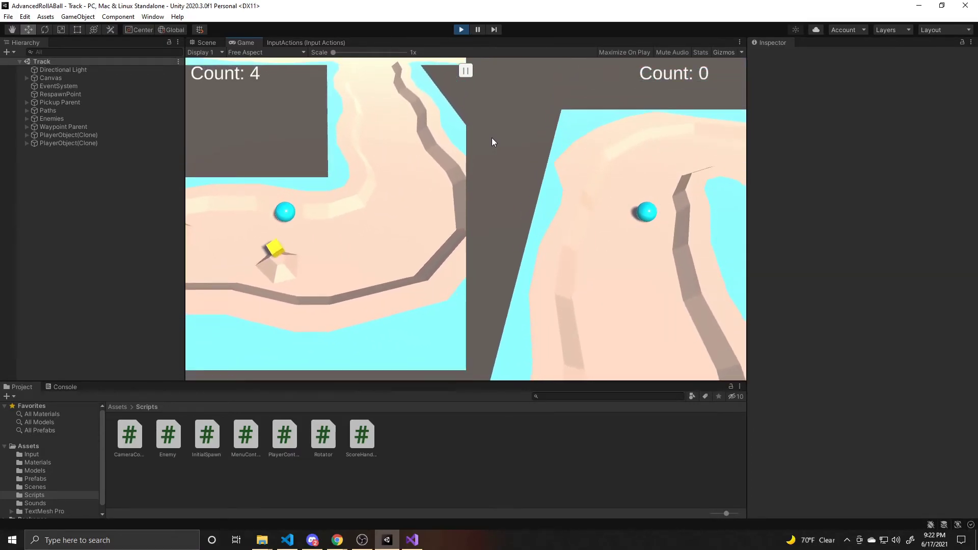
{"action": "key", "text": "w"}
{"action": "key", "text": "Up"}
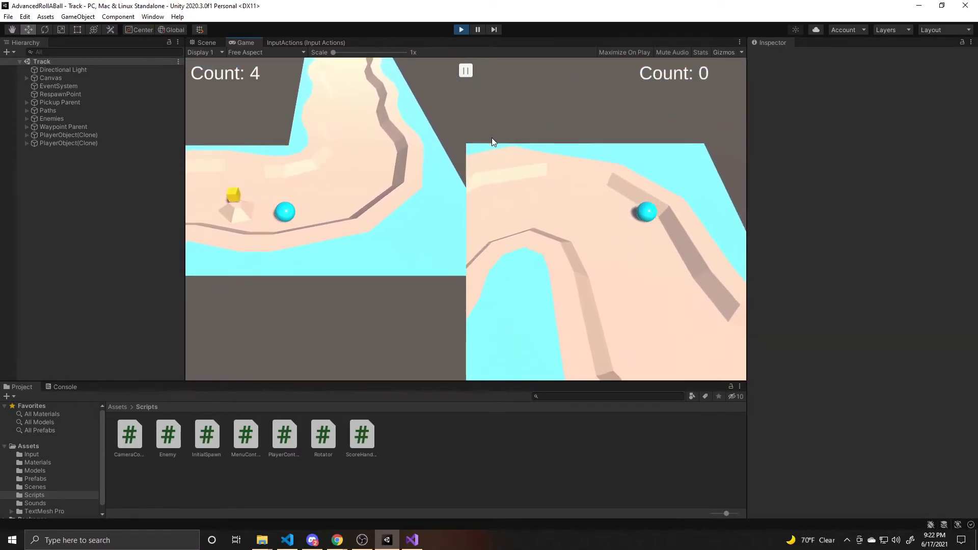
{"action": "key", "text": "w"}
{"action": "key", "text": "Up"}
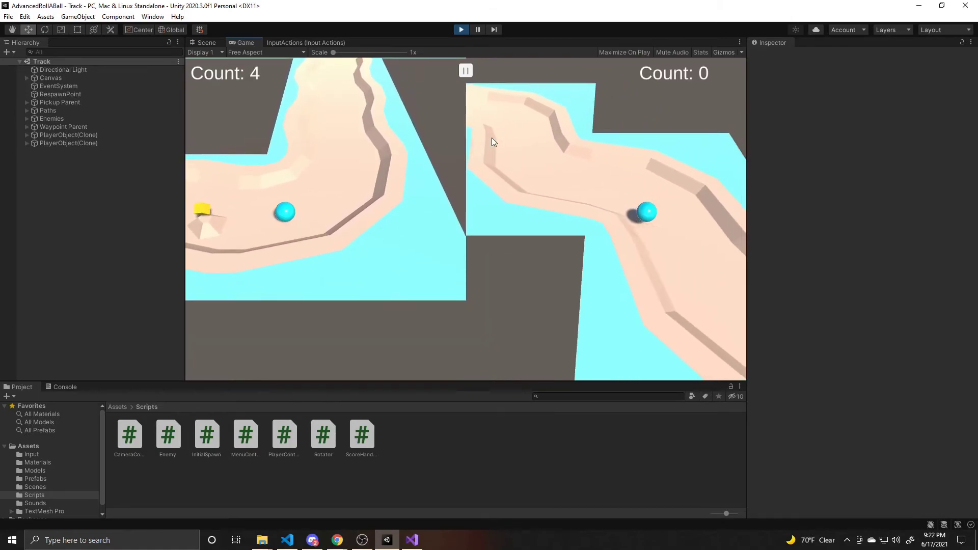
{"action": "key", "text": "w"}
{"action": "key", "text": "Up"}
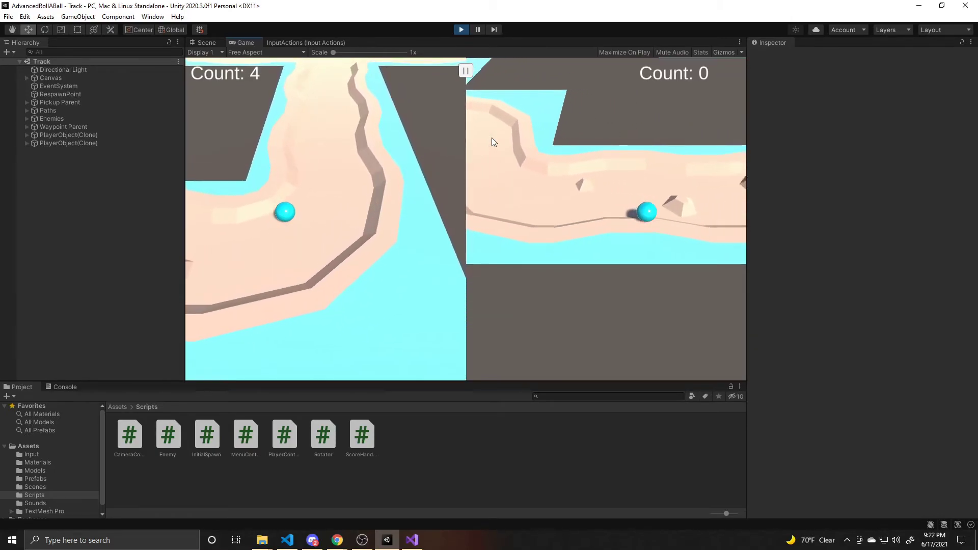
{"action": "key", "text": "w"}
{"action": "key", "text": "Up"}
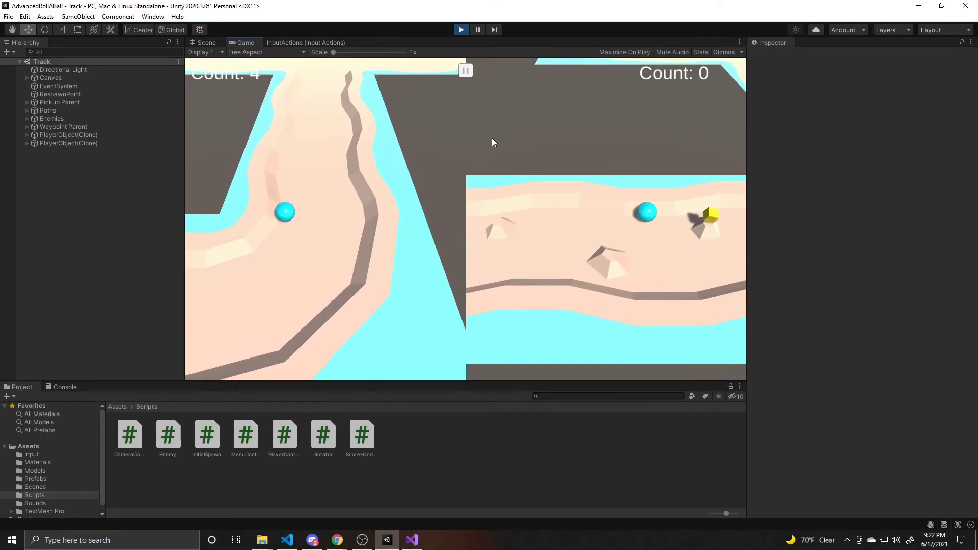
{"action": "key", "text": "Right"}
{"action": "key", "text": "Down"}
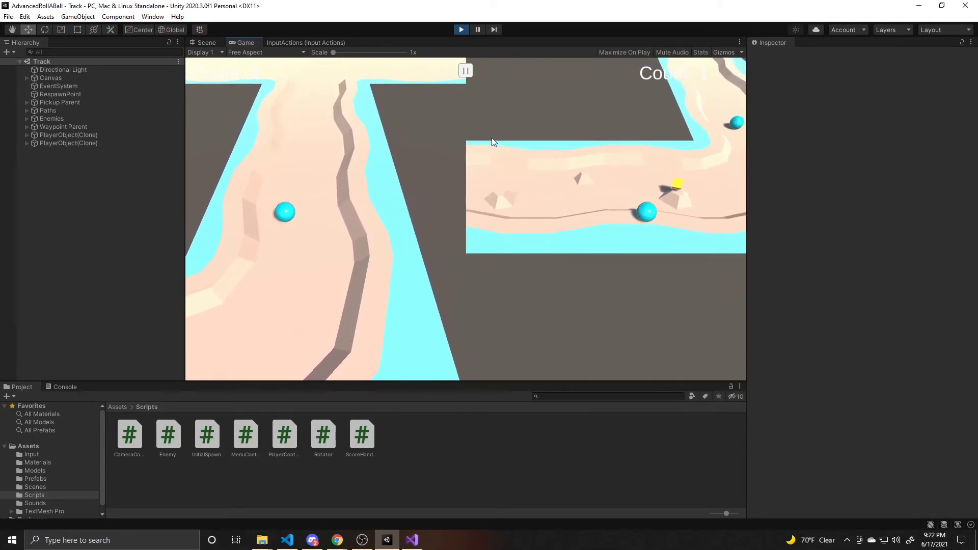
Step: Keep both players' balls rolling forward together along the track
{"action": "key", "text": "w"}
{"action": "key", "text": "Up"}
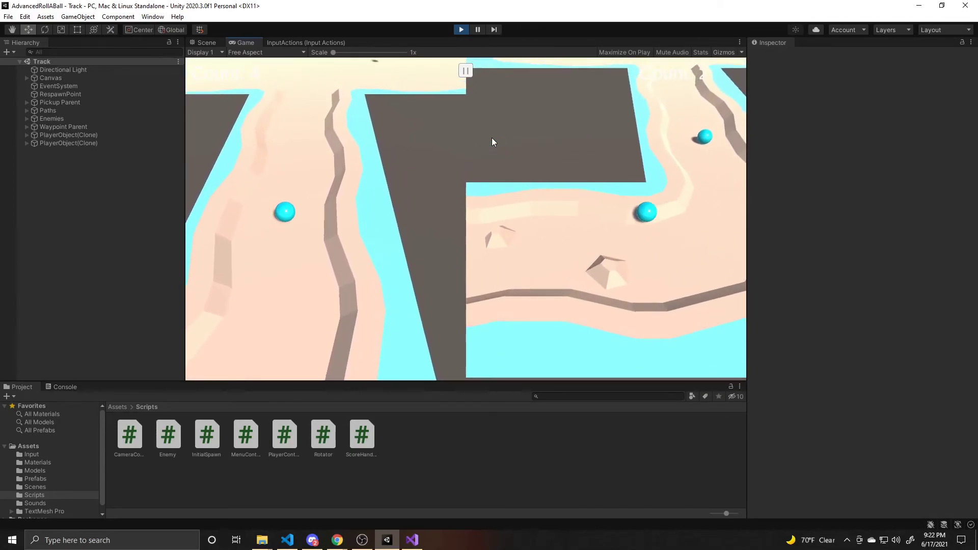
{"action": "key", "text": "w"}
{"action": "key", "text": "Up"}
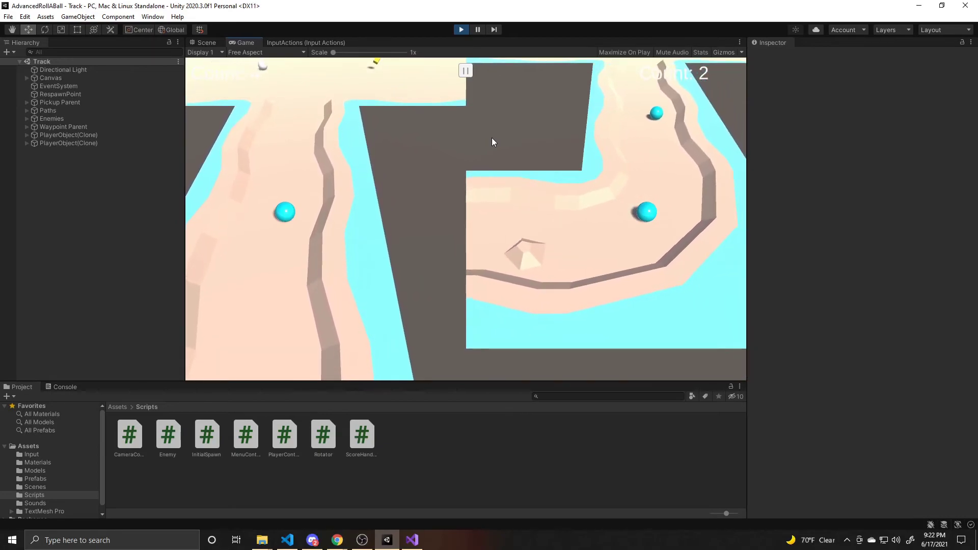
{"action": "key", "text": "w"}
{"action": "key", "text": "Up"}
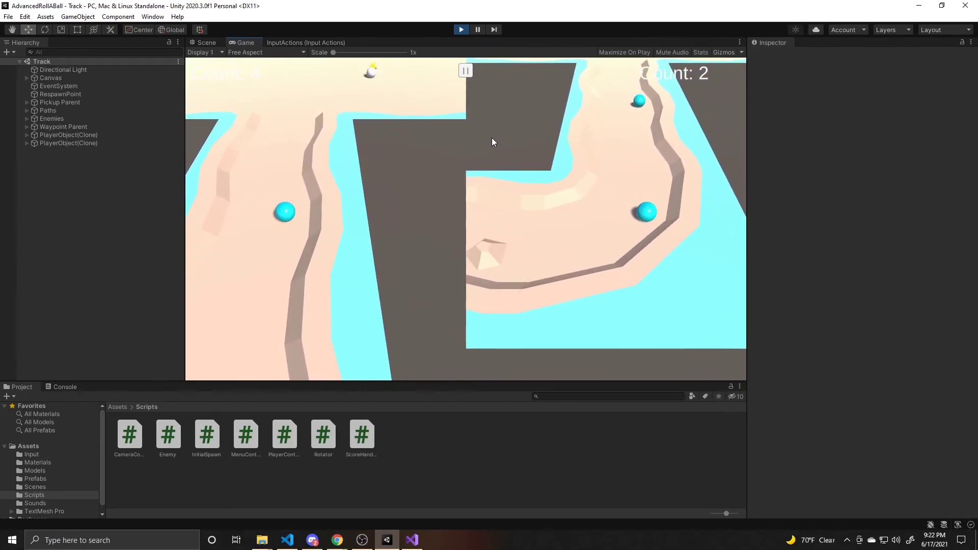
{"action": "key", "text": "w"}
{"action": "key", "text": "Up"}
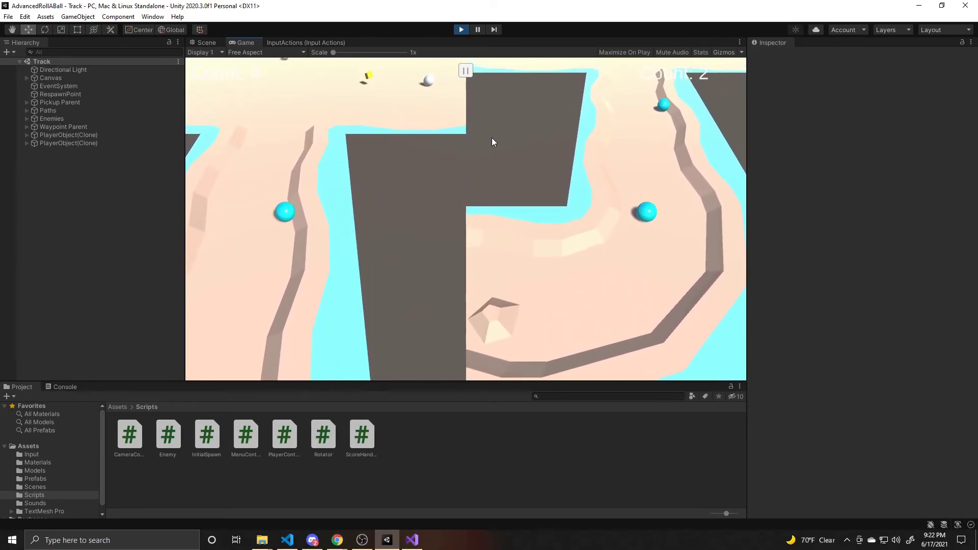
{"action": "key", "text": "w"}
{"action": "key", "text": "Up"}
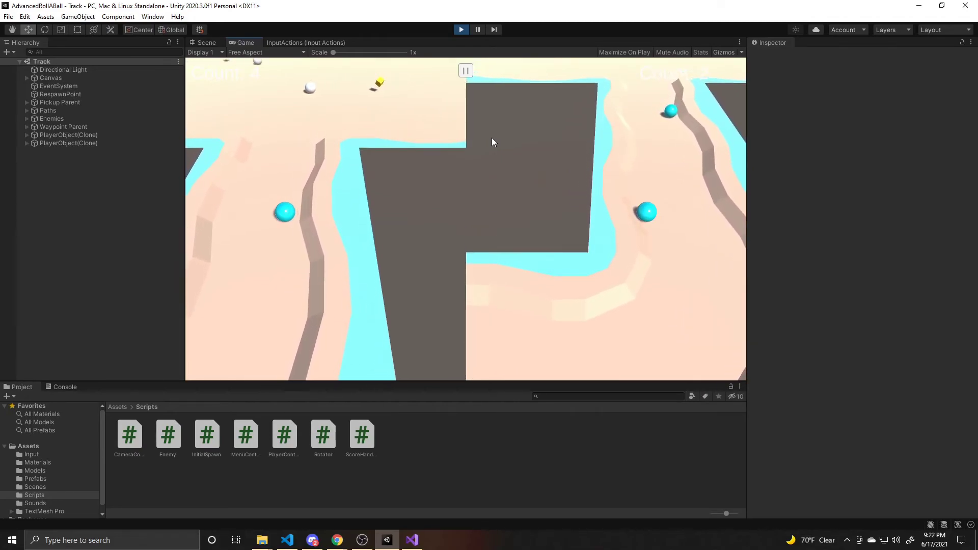
{"action": "key", "text": "w"}
{"action": "key", "text": "Up"}
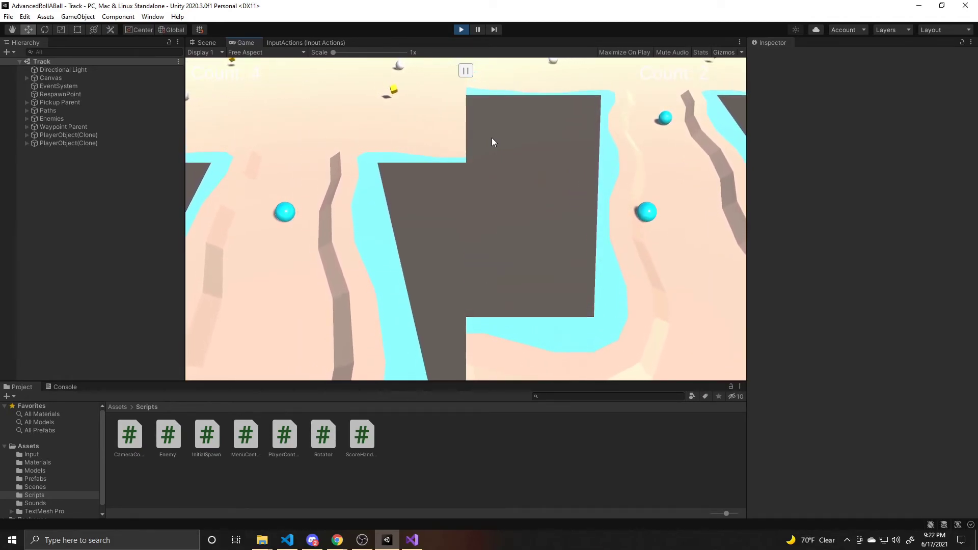
{"action": "key", "text": "w"}
{"action": "key", "text": "Up"}
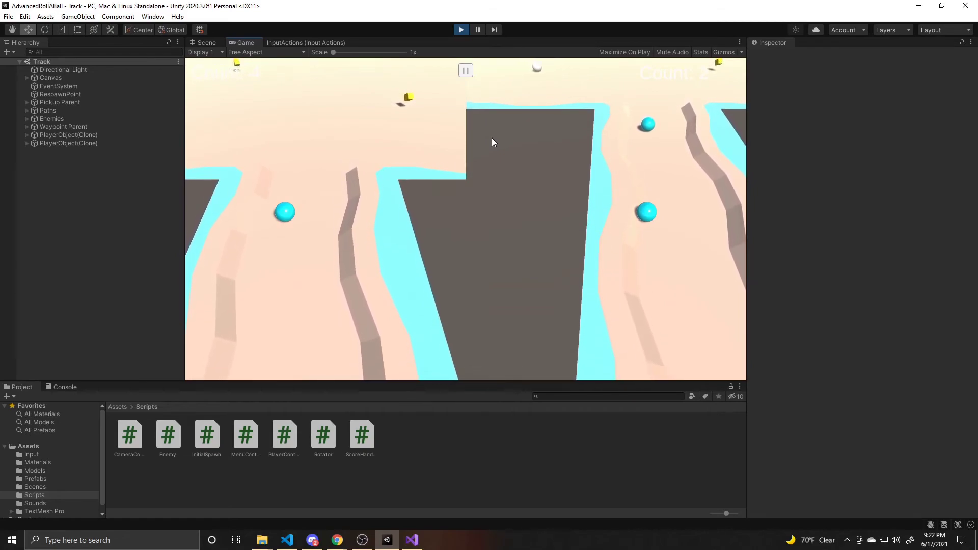
{"action": "key", "text": "w"}
{"action": "key", "text": "Up"}
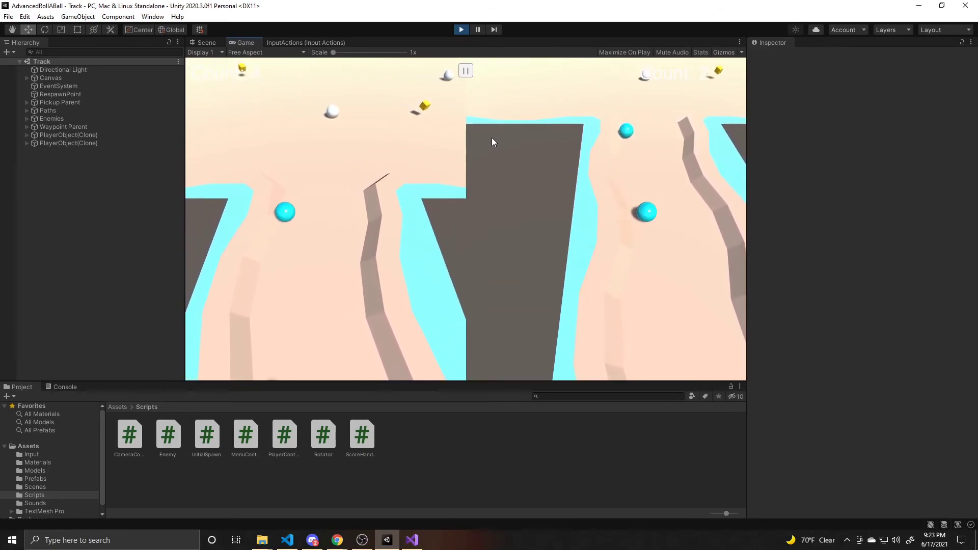
{"action": "key", "text": "w"}
{"action": "key", "text": "Up"}
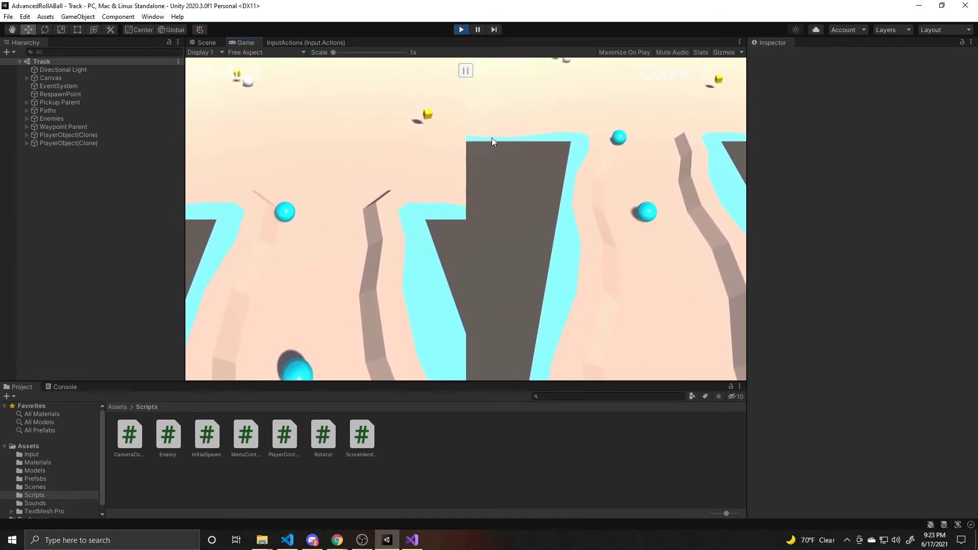
{"action": "key", "text": "w"}
{"action": "key", "text": "Up"}
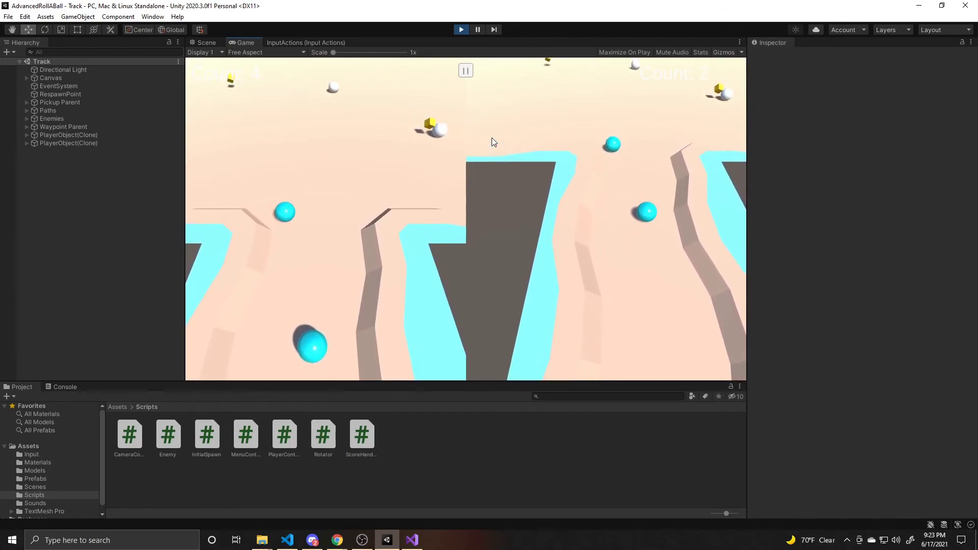
{"action": "key", "text": "w"}
{"action": "key", "text": "Up"}
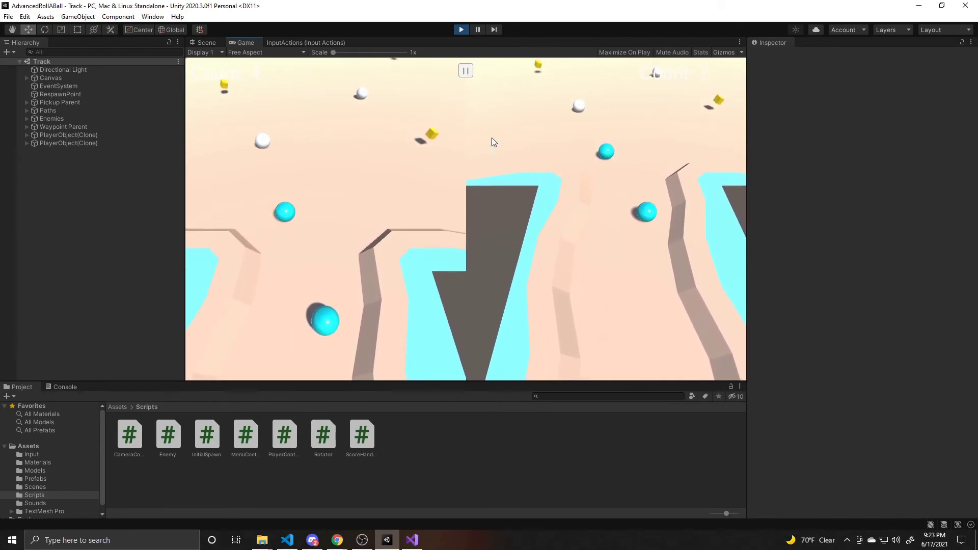
Step: Rock both balls backward and forward to keep them in the track's channel
{"action": "key", "text": "s"}
{"action": "key", "text": "Down"}
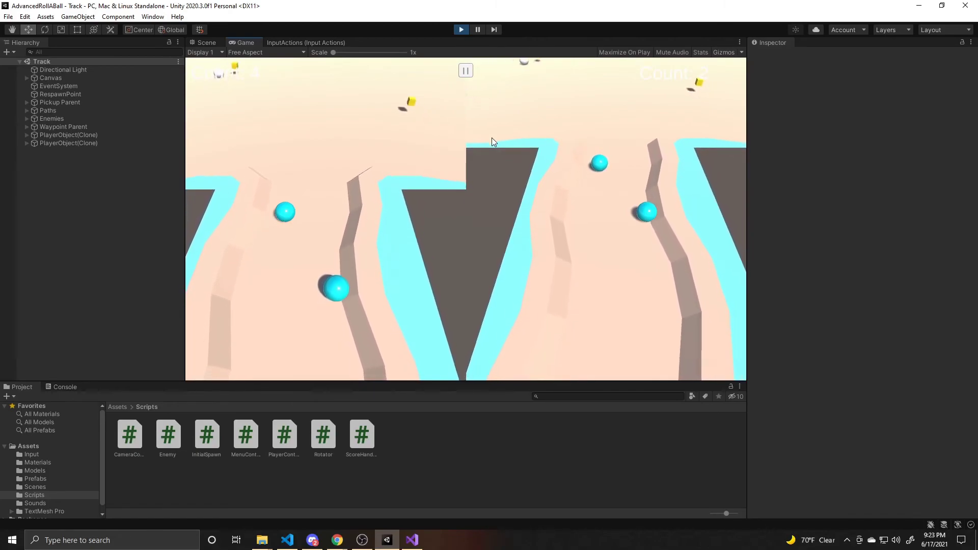
{"action": "key", "text": "w"}
{"action": "key", "text": "Up"}
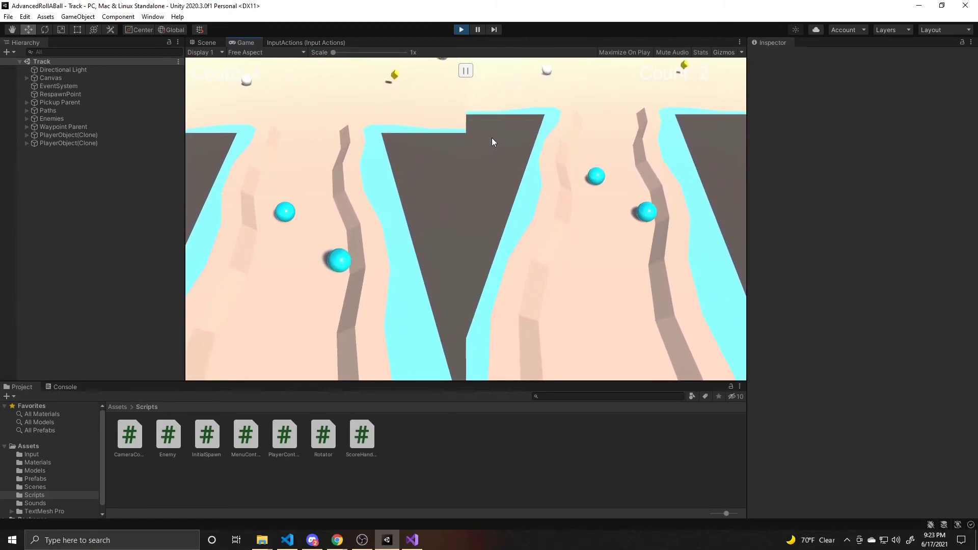
{"action": "key", "text": "s"}
{"action": "key", "text": "Down"}
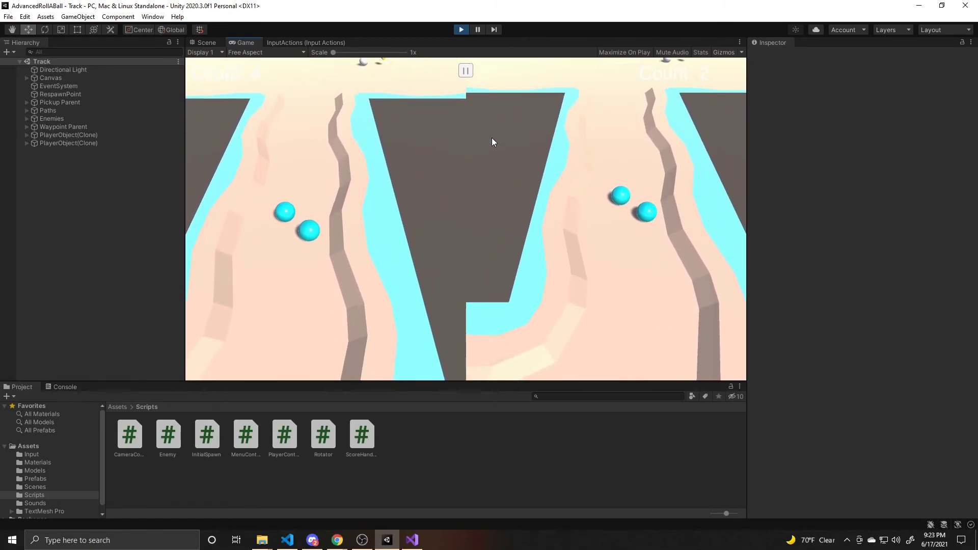